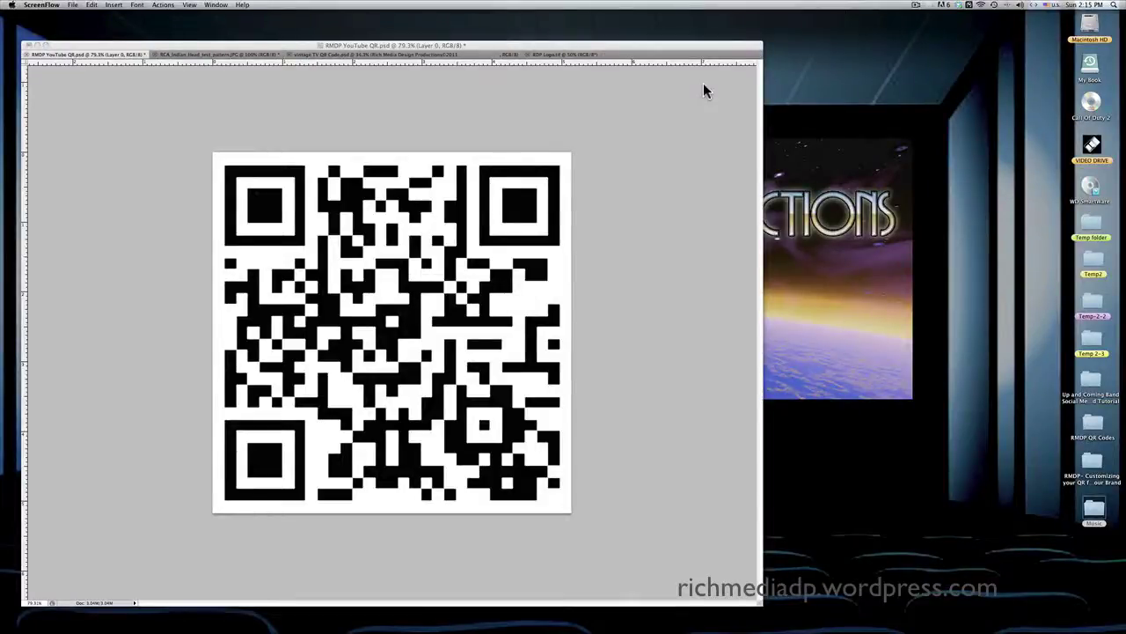
- Bring Photoshop to the front with the RMDP YouTube QR.psd document showing
left_click(704, 90)
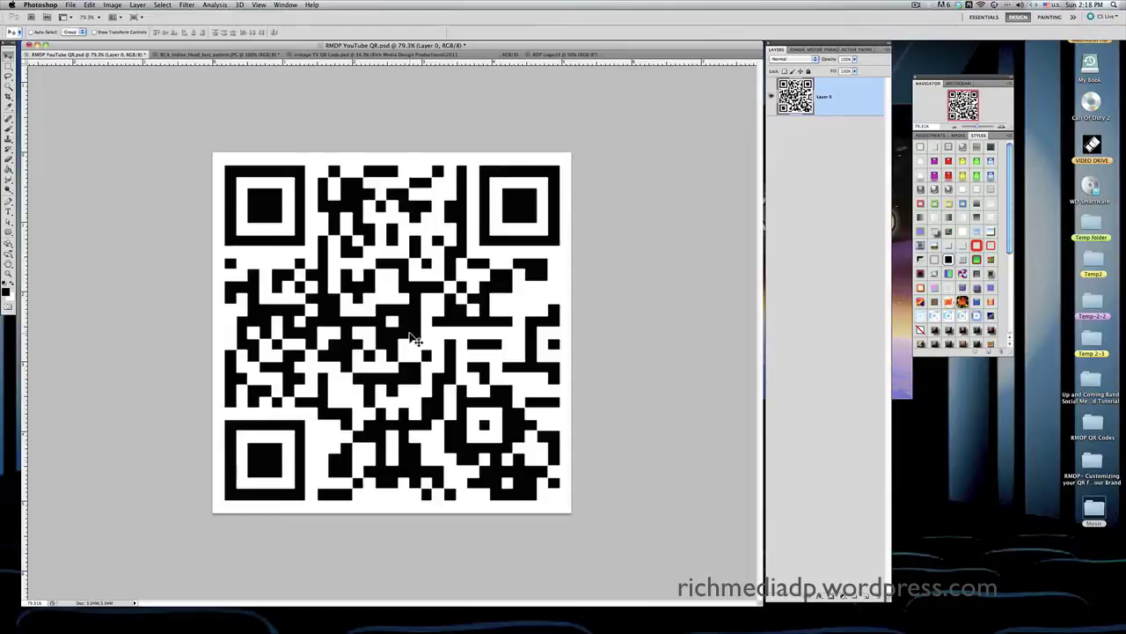
- Zoom the vintage TV document out to 25%, then display the RCA test pattern image
left_click(334, 56)
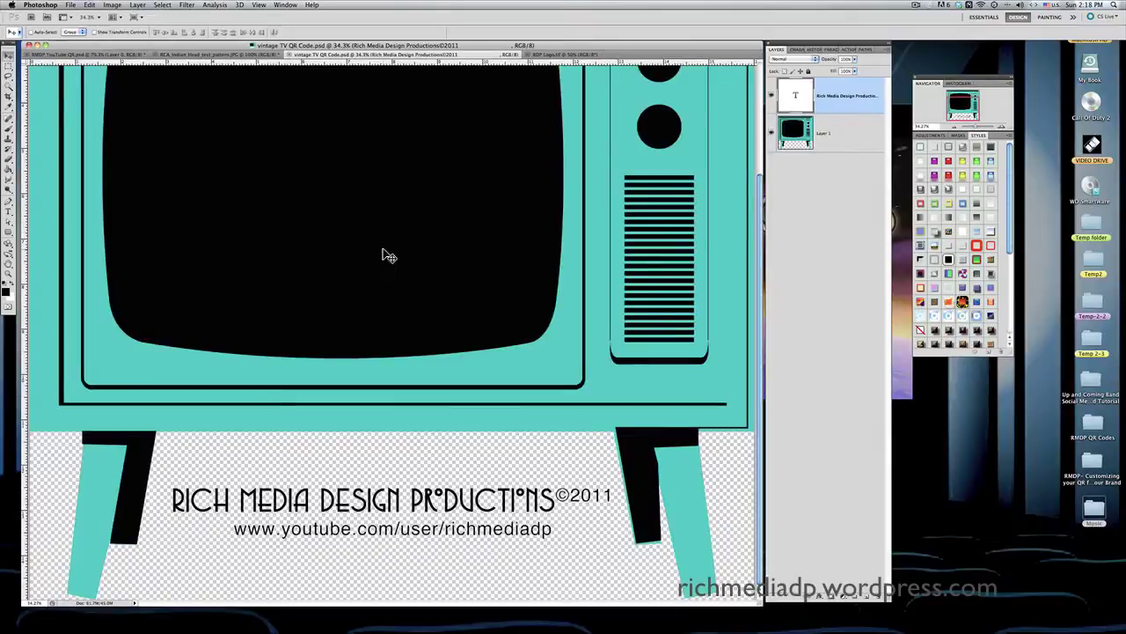
left_click(10, 274)
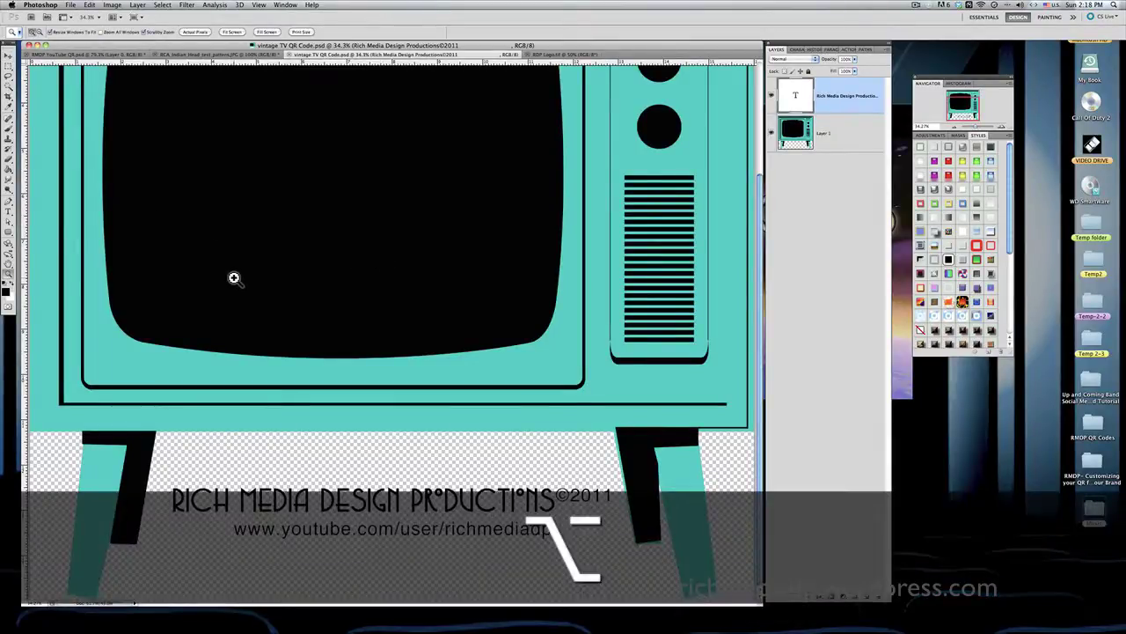
left_click(233, 277, "alt")
left_click(251, 277, "alt")
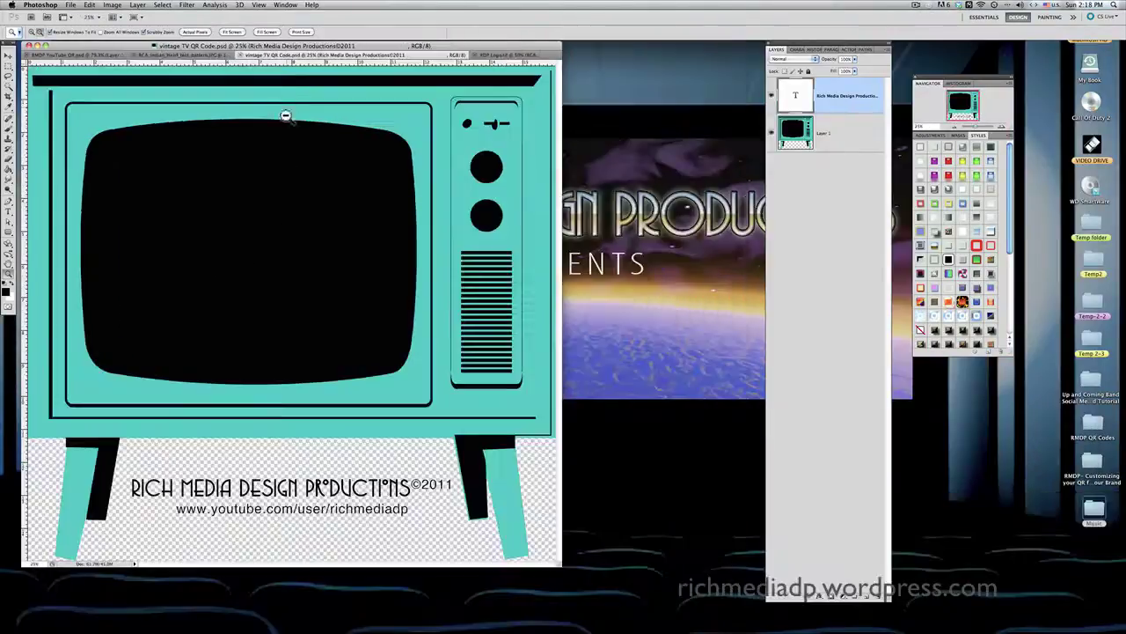
left_click_drag(281, 53, 357, 53)
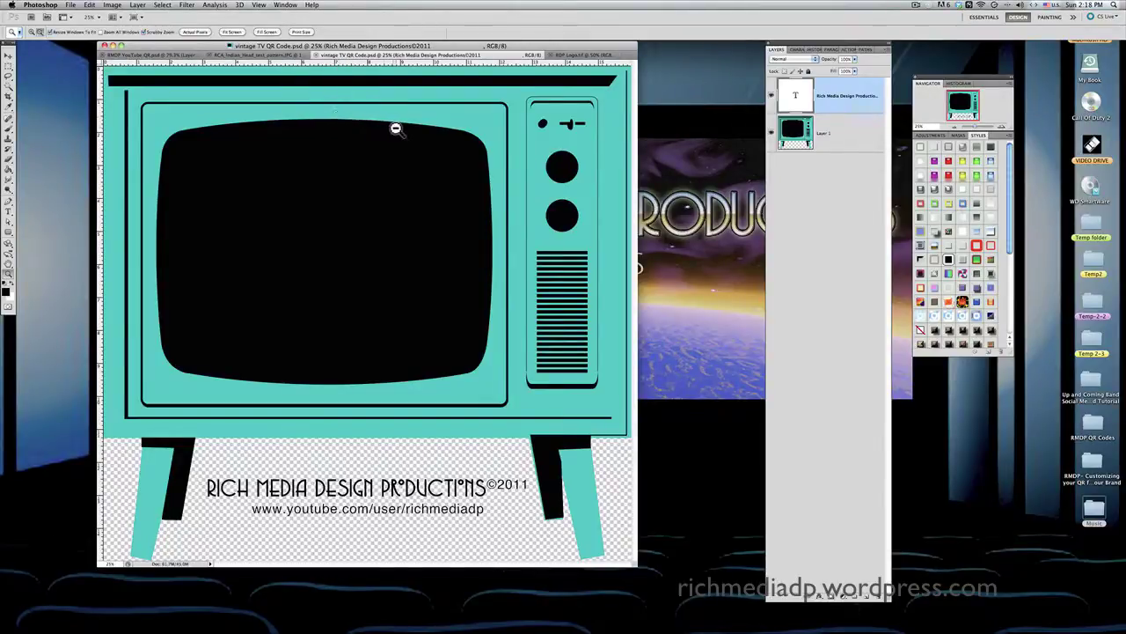
left_click(294, 55)
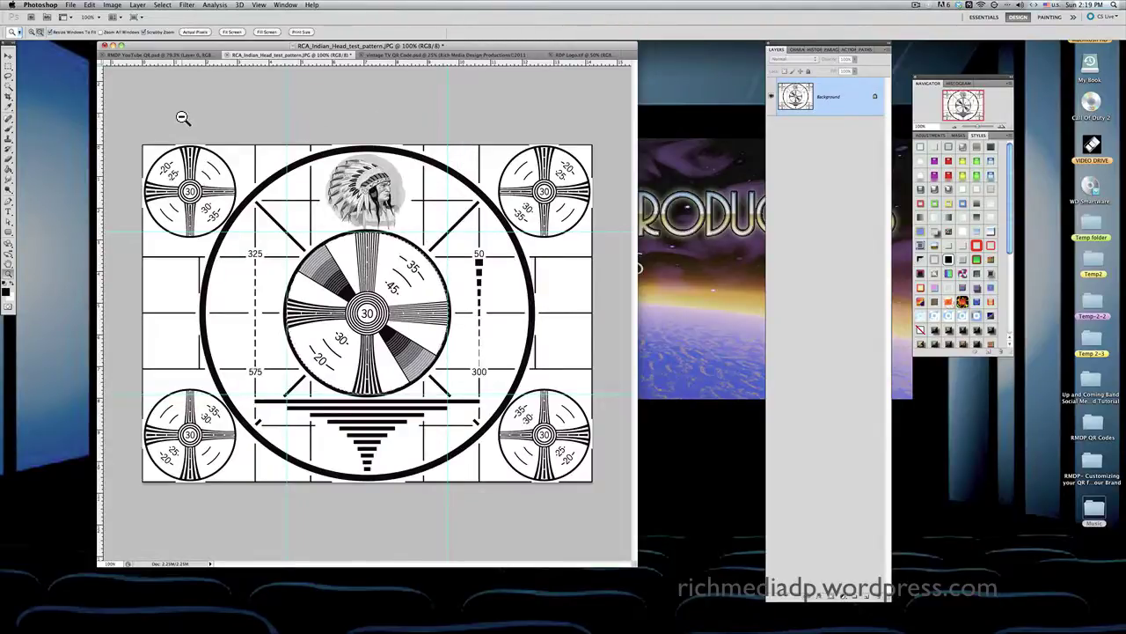
- Check the QR, RCA test pattern and vintage TV images, ending on RMDP YouTube QR
left_click(181, 56)
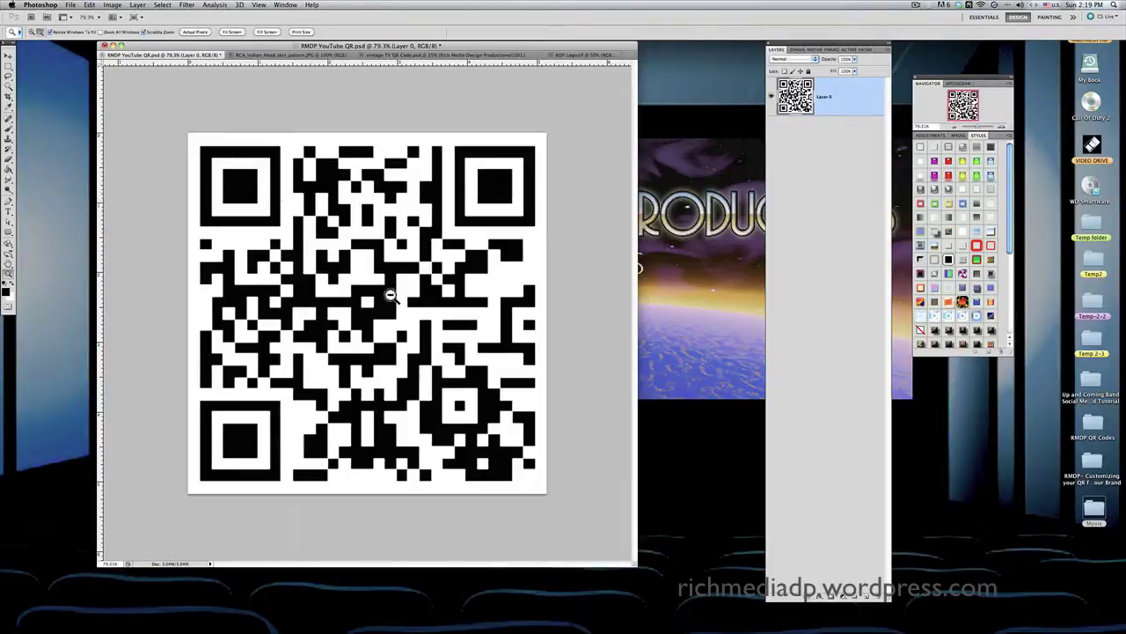
left_click(306, 55)
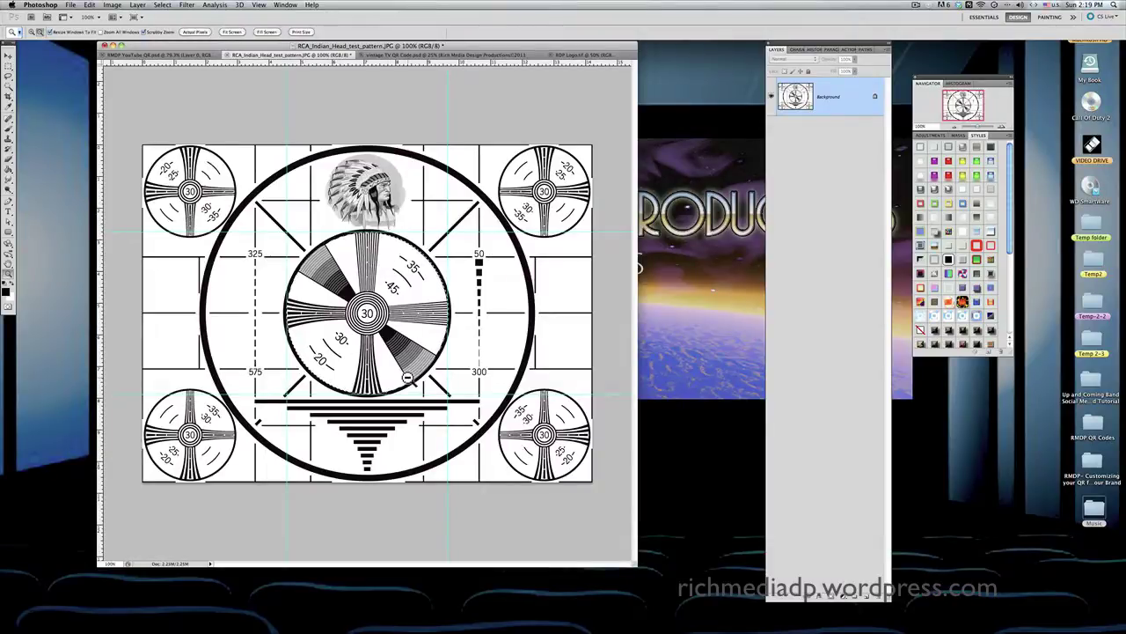
left_click(417, 56)
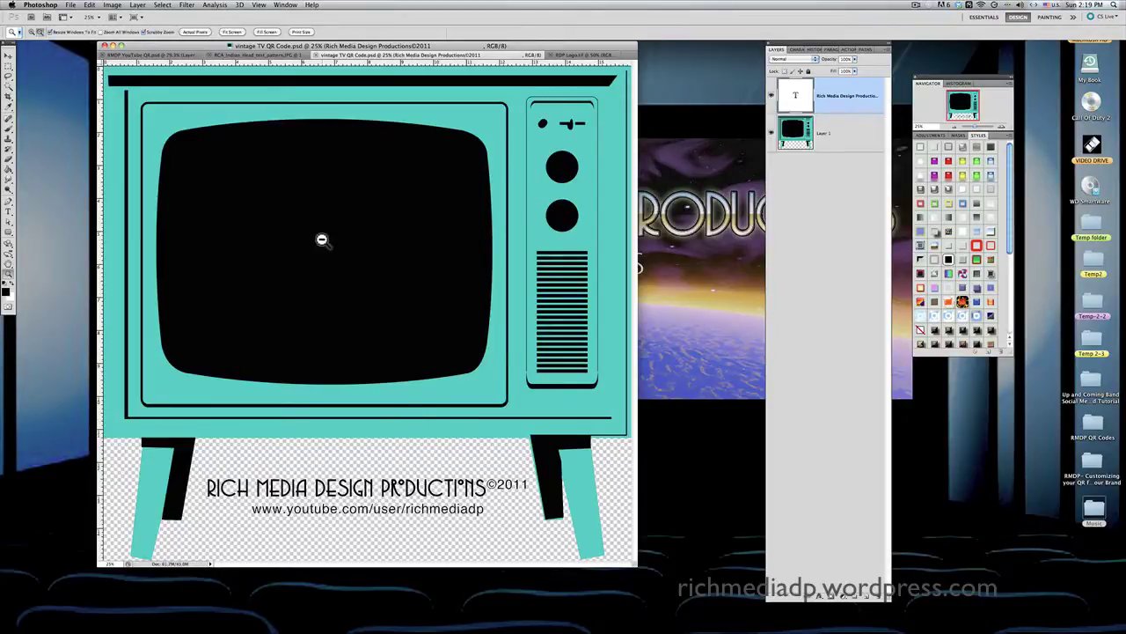
left_click(181, 55)
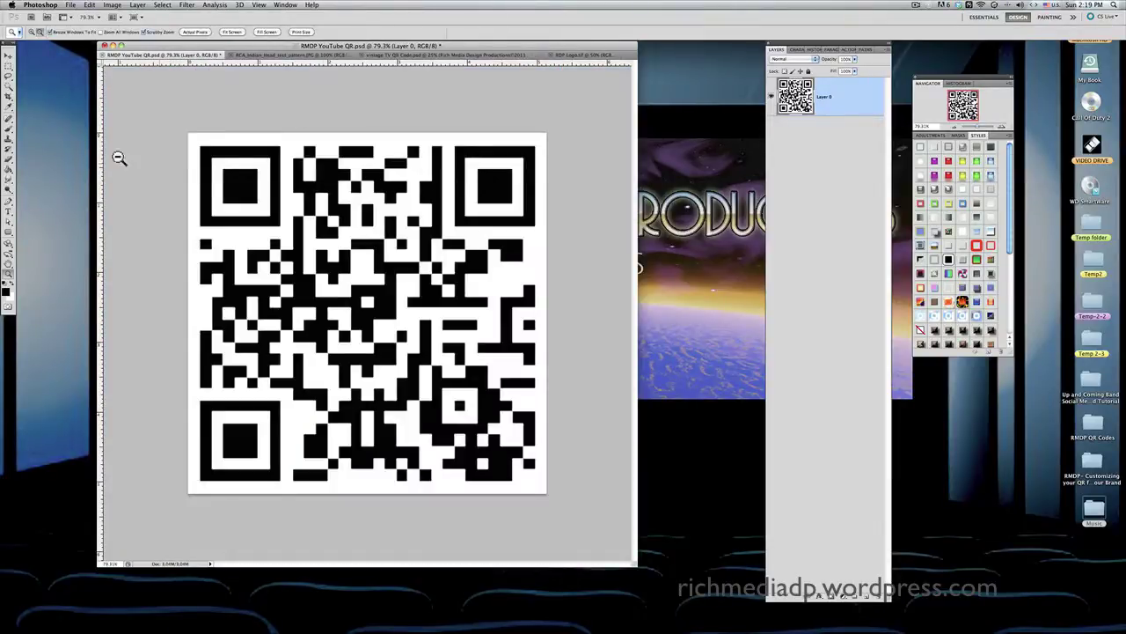
- Select the entire QR code canvas with Select > All and copy it
left_click(161, 5)
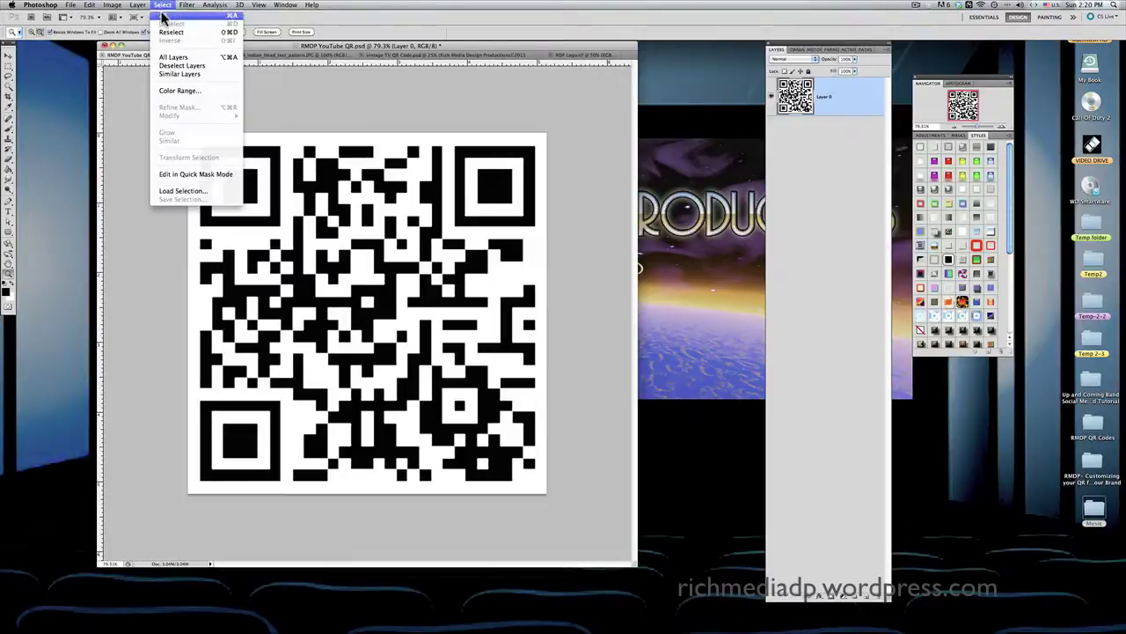
left_click(165, 16)
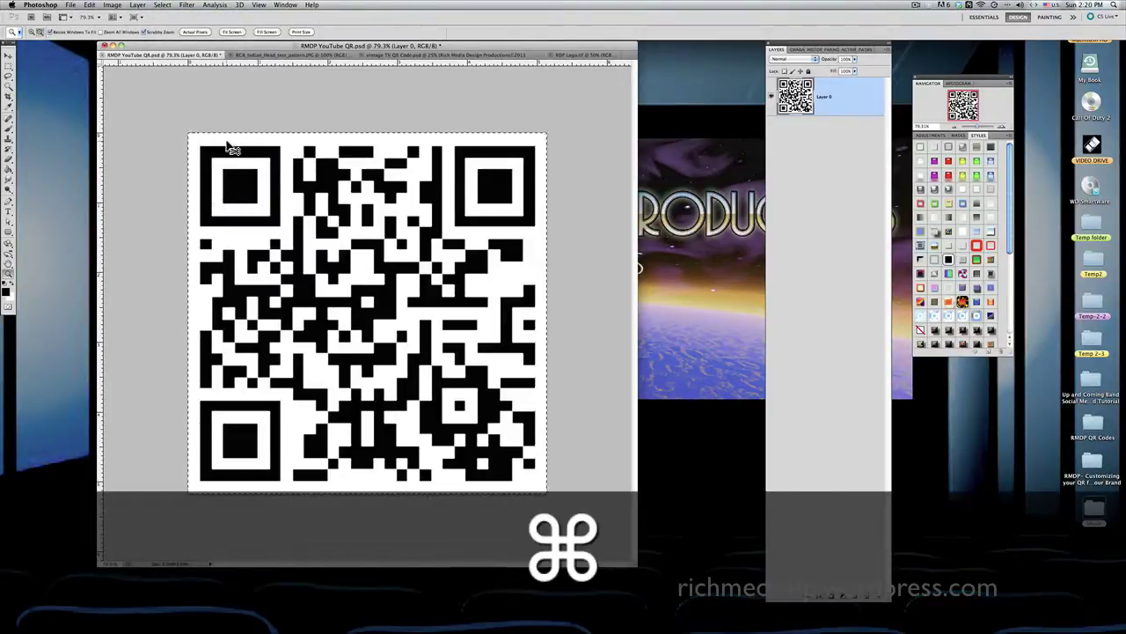
key("super+c")
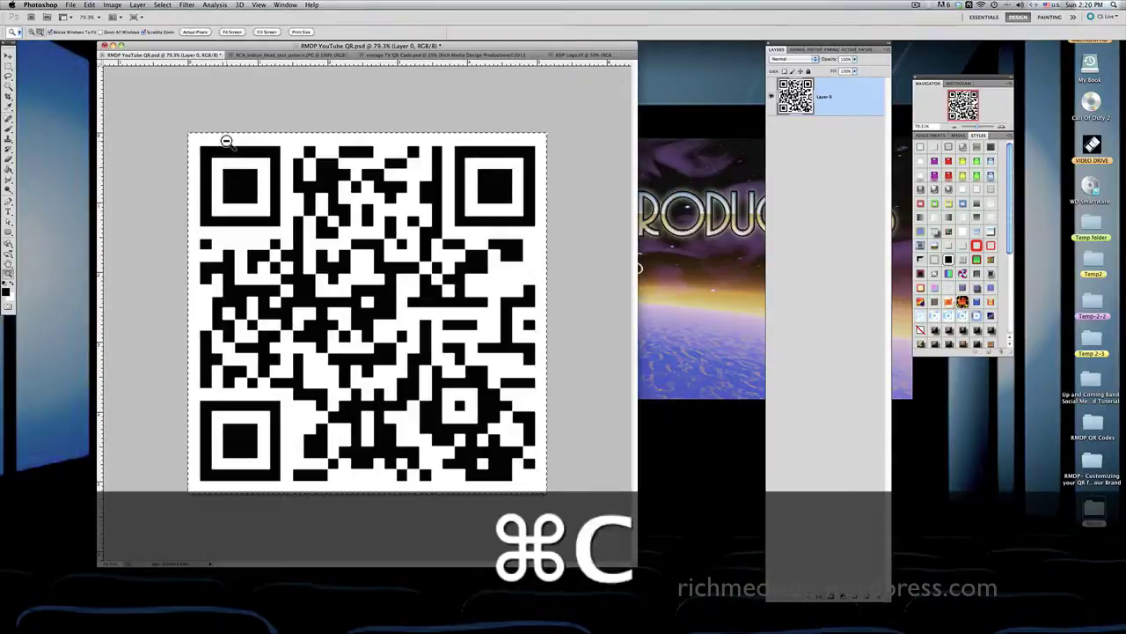
left_click(70, 4)
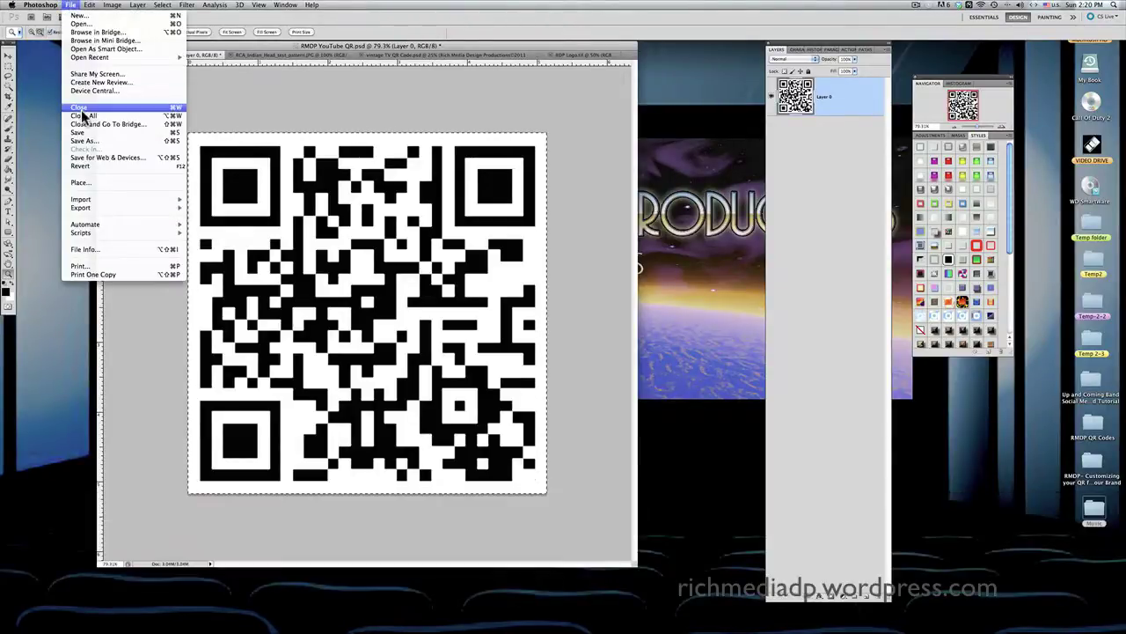
mouse_move(90, 8)
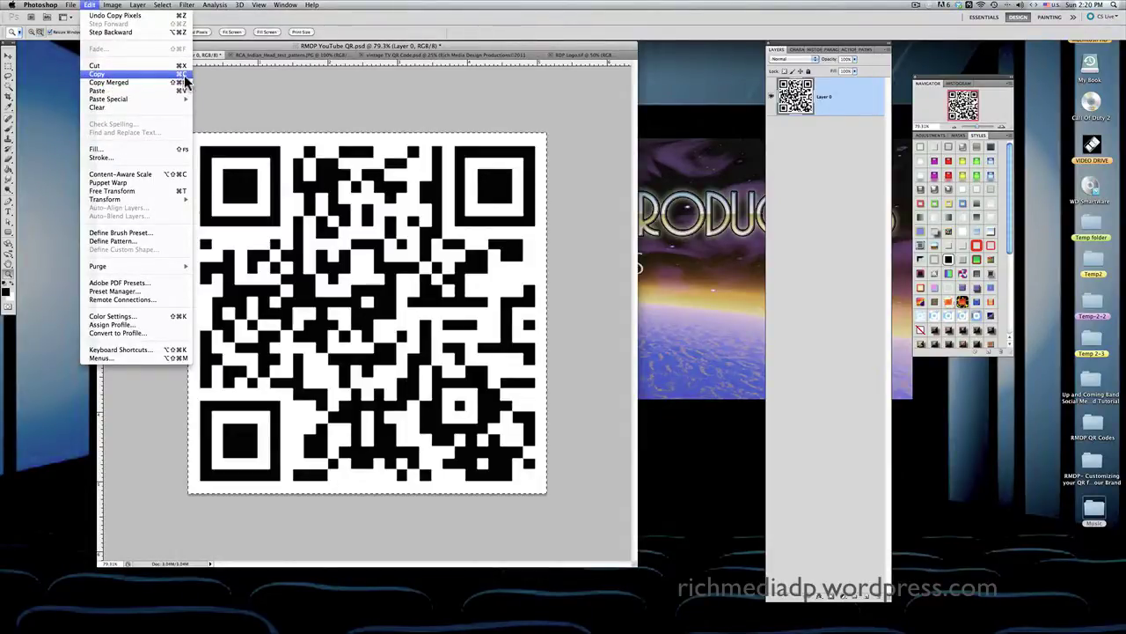
left_click(225, 81)
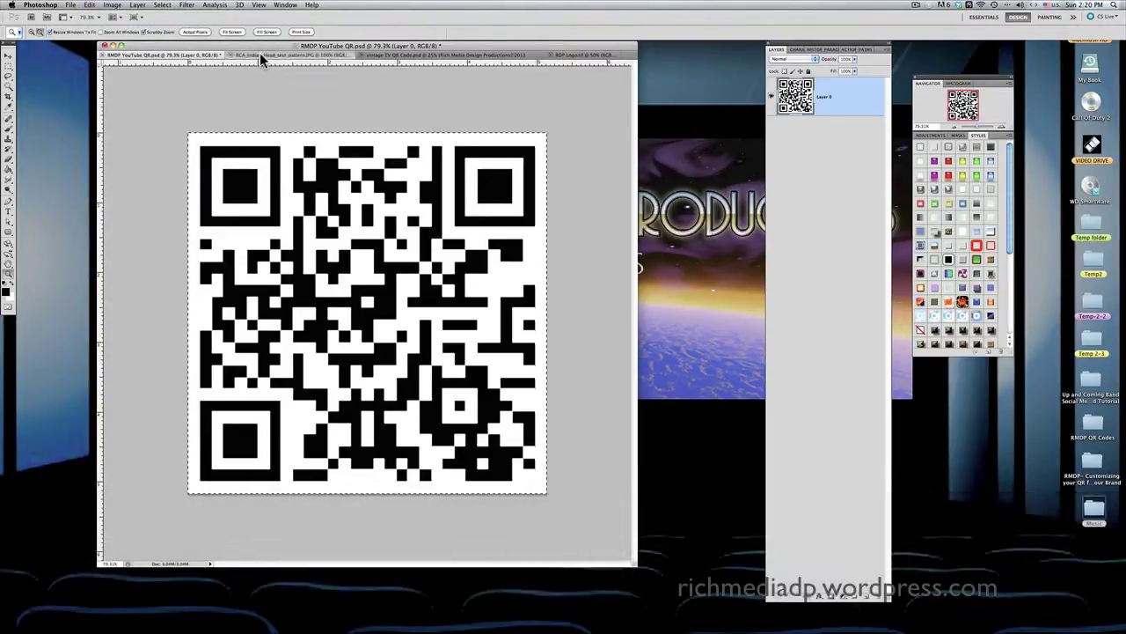
- Fill the RCA test pattern's centre circle selection with white
left_click(260, 55)
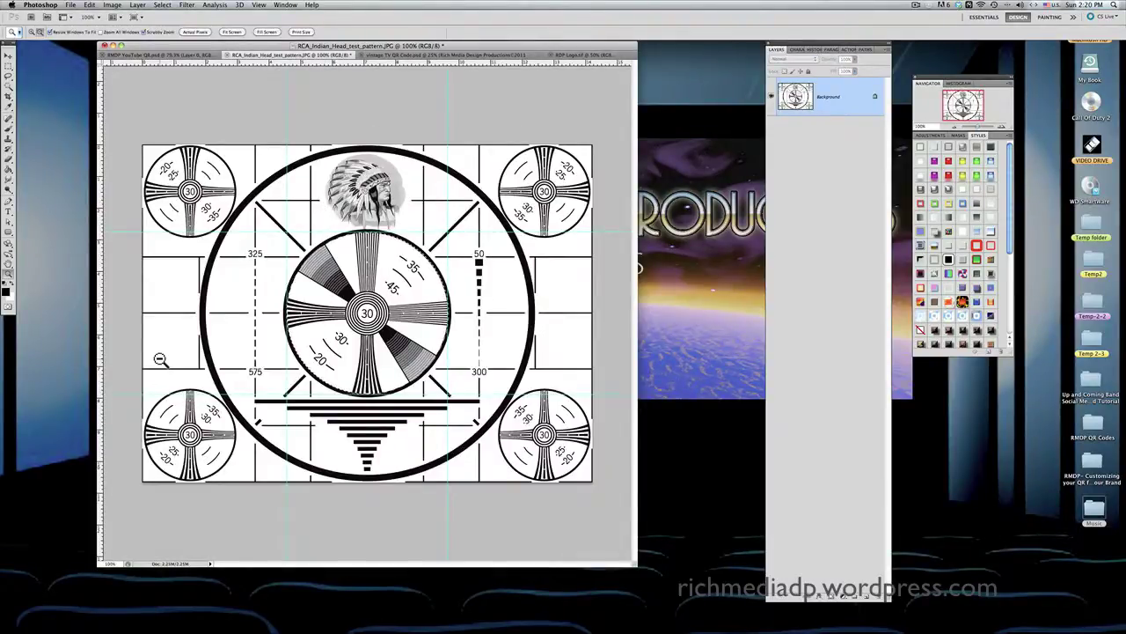
key("shift+BackSpace")
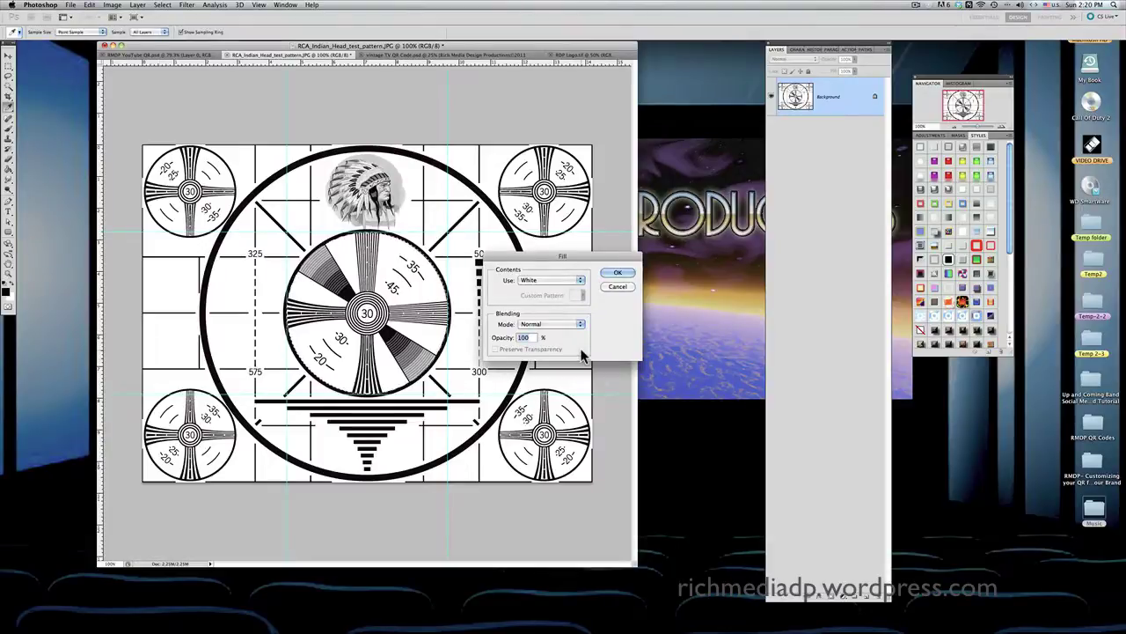
left_click(618, 273)
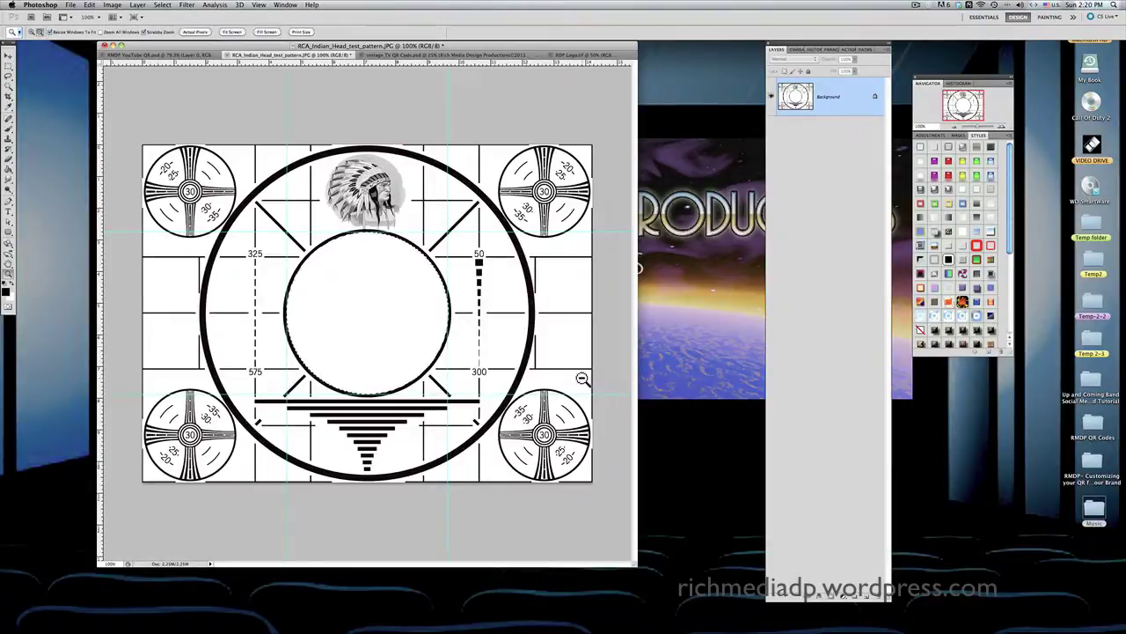
left_click(164, 6)
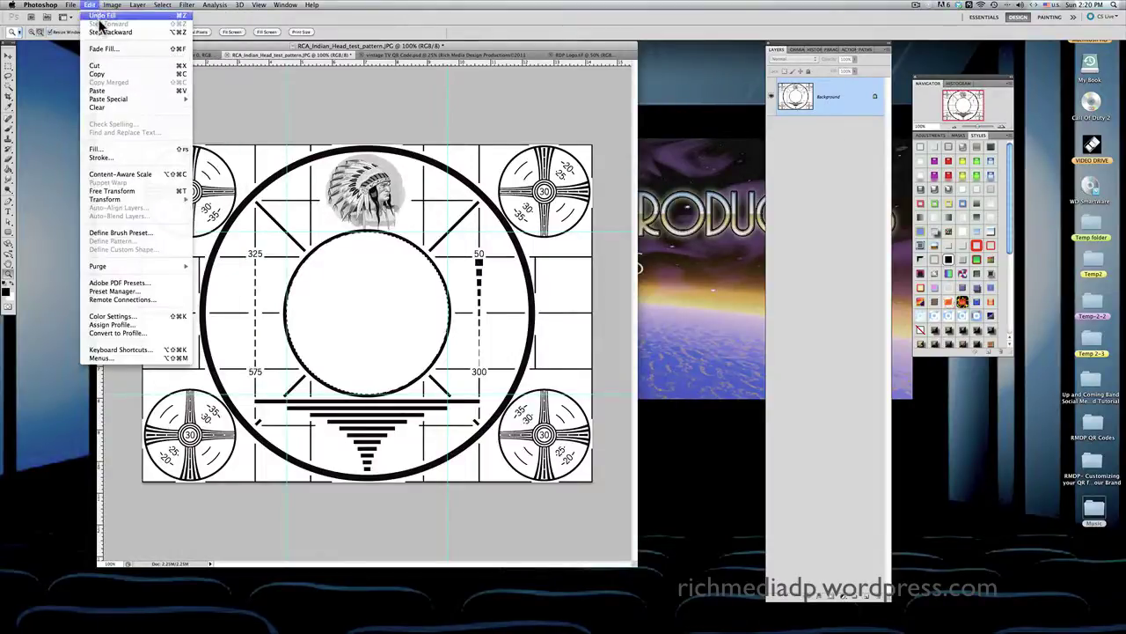
- Undo the white fill and draw a perfect circle selection with the Elliptical Marquee
left_click(100, 31)
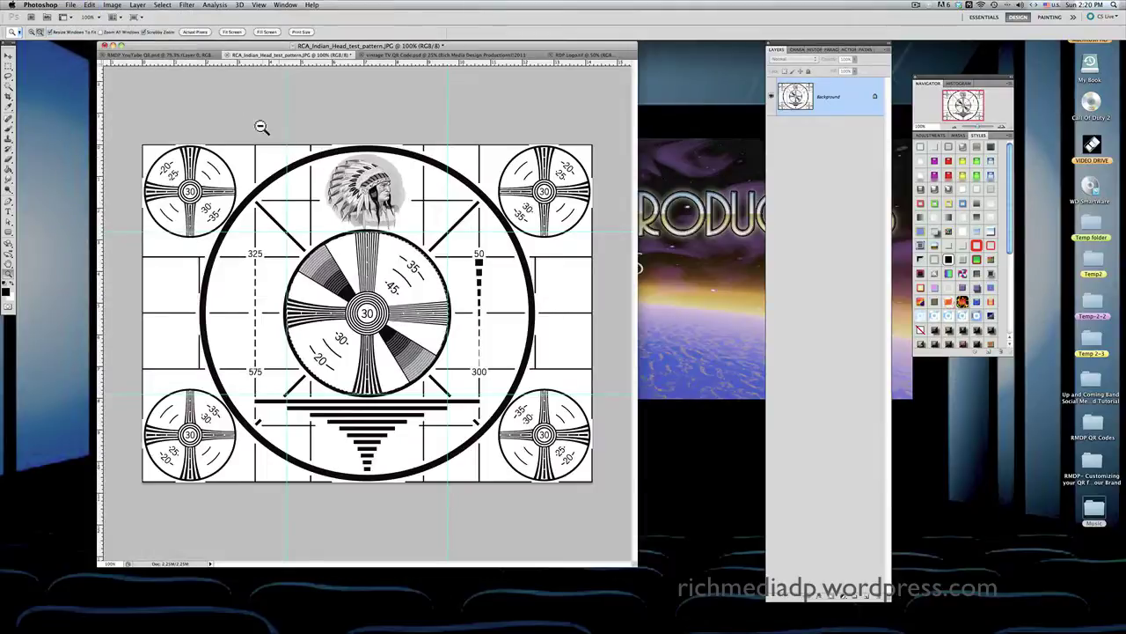
left_click(10, 68)
left_click(12, 74)
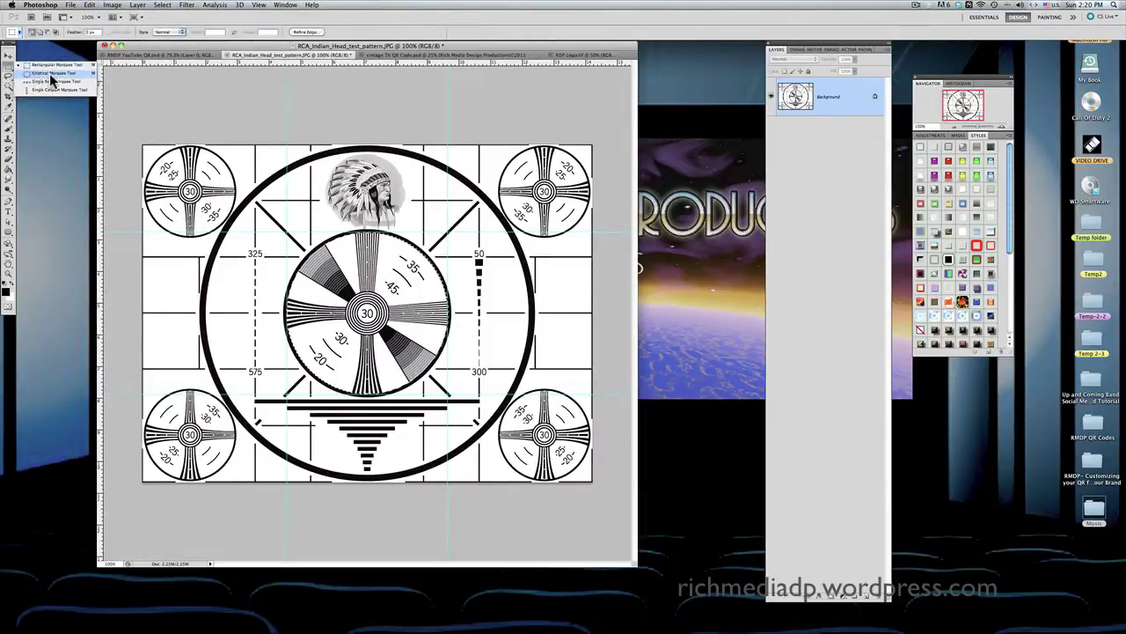
left_click(63, 74)
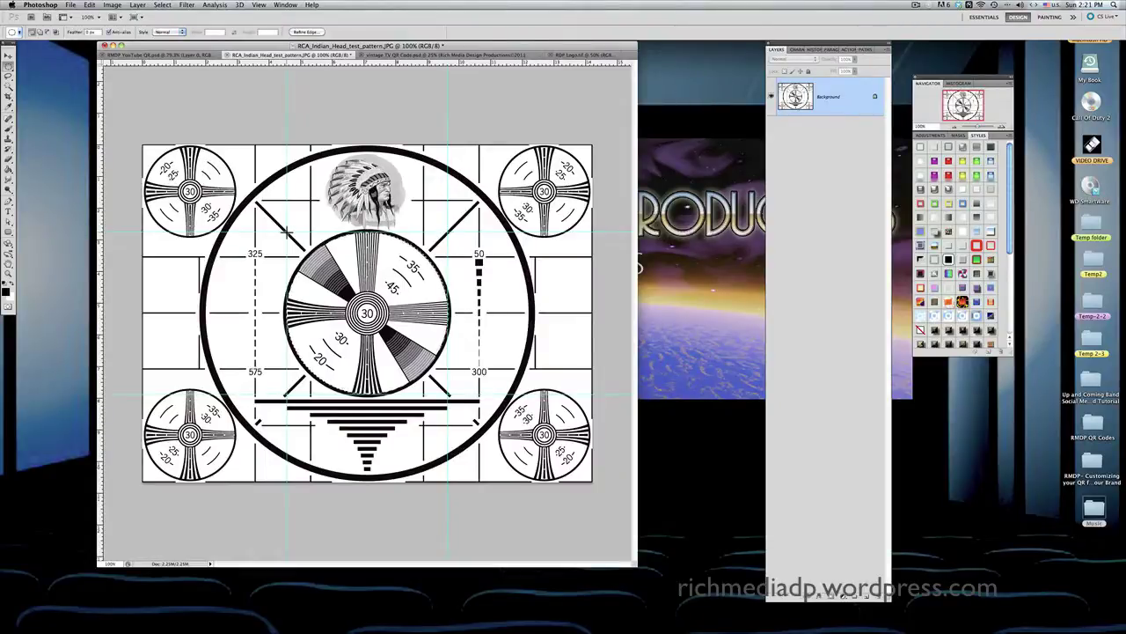
key("shift")
- Fill the circular selection with White, Normal mode, 100% opacity
key("shift+F5")
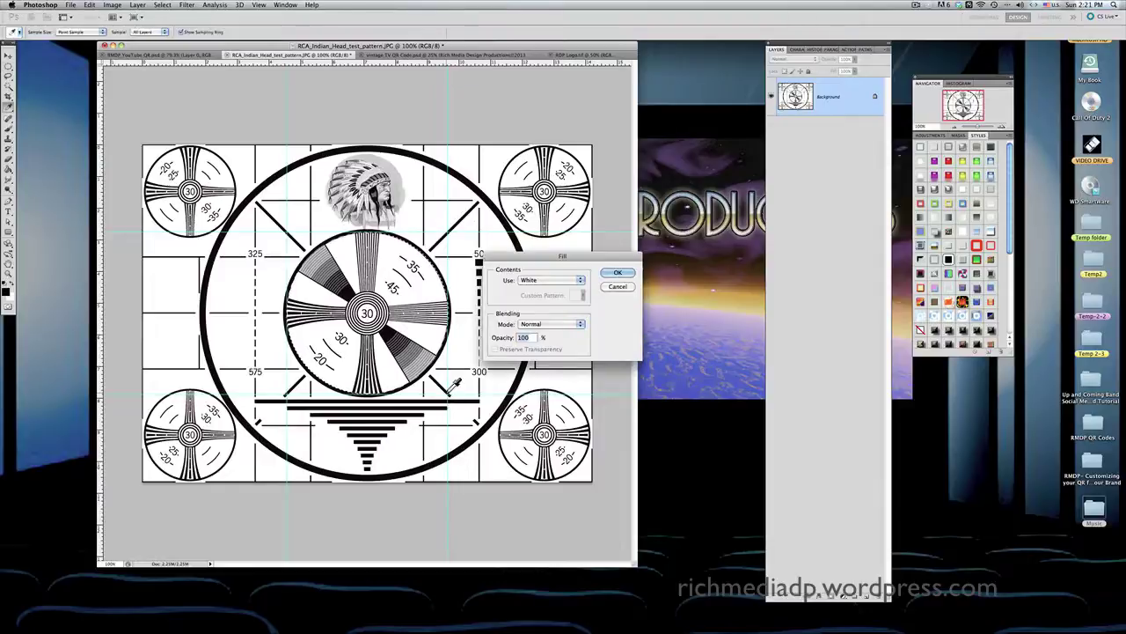
left_click_drag(538, 257, 376, 166)
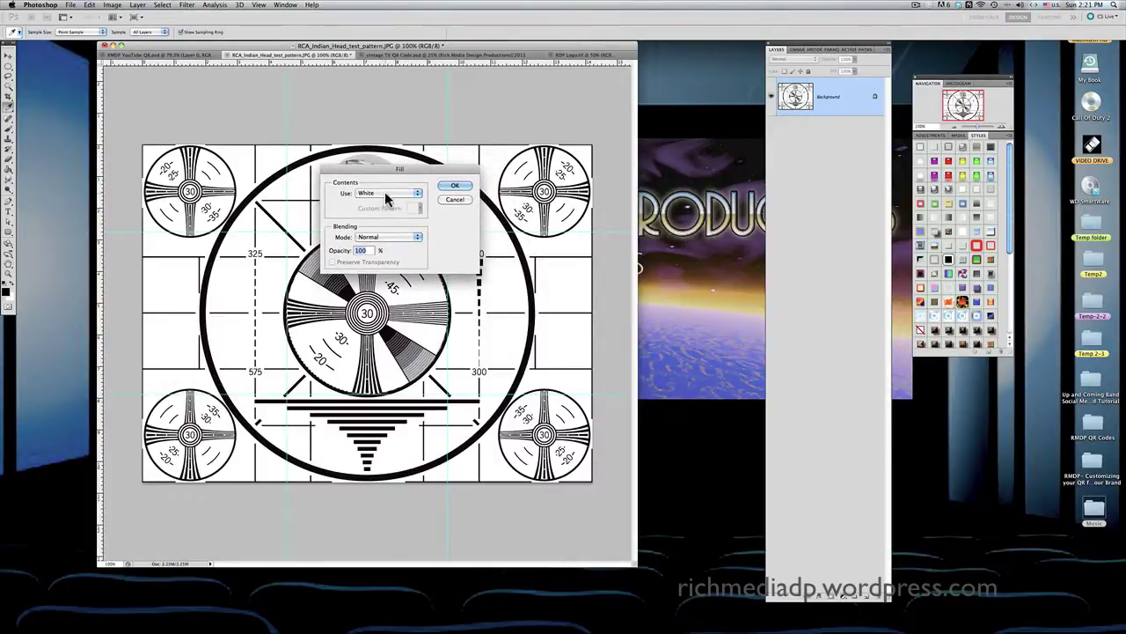
left_click(385, 197)
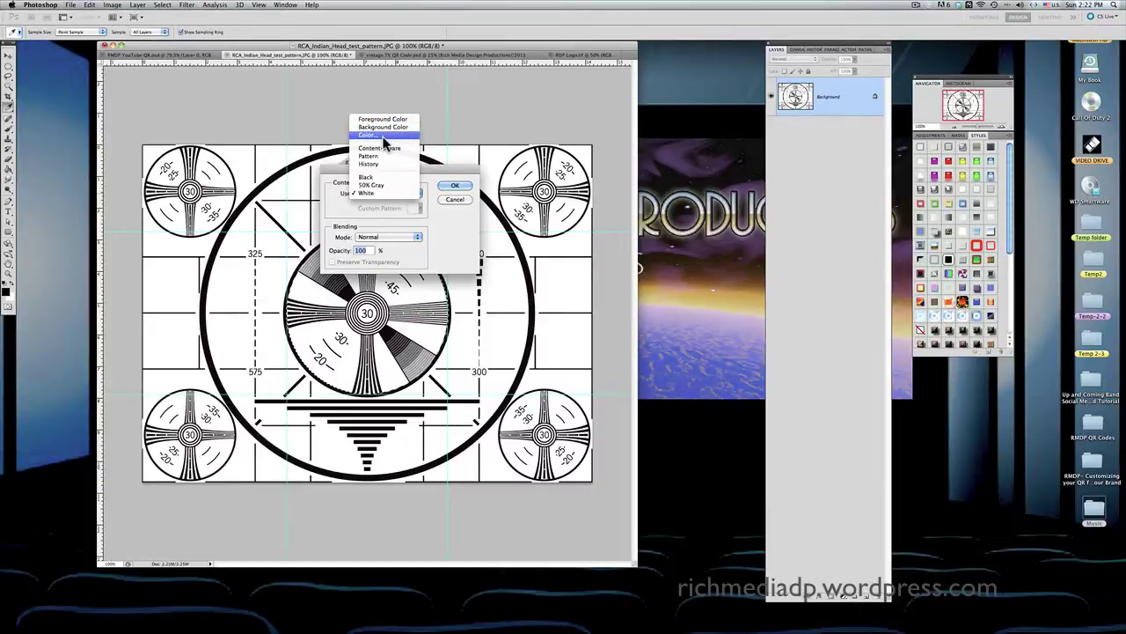
left_click(384, 193)
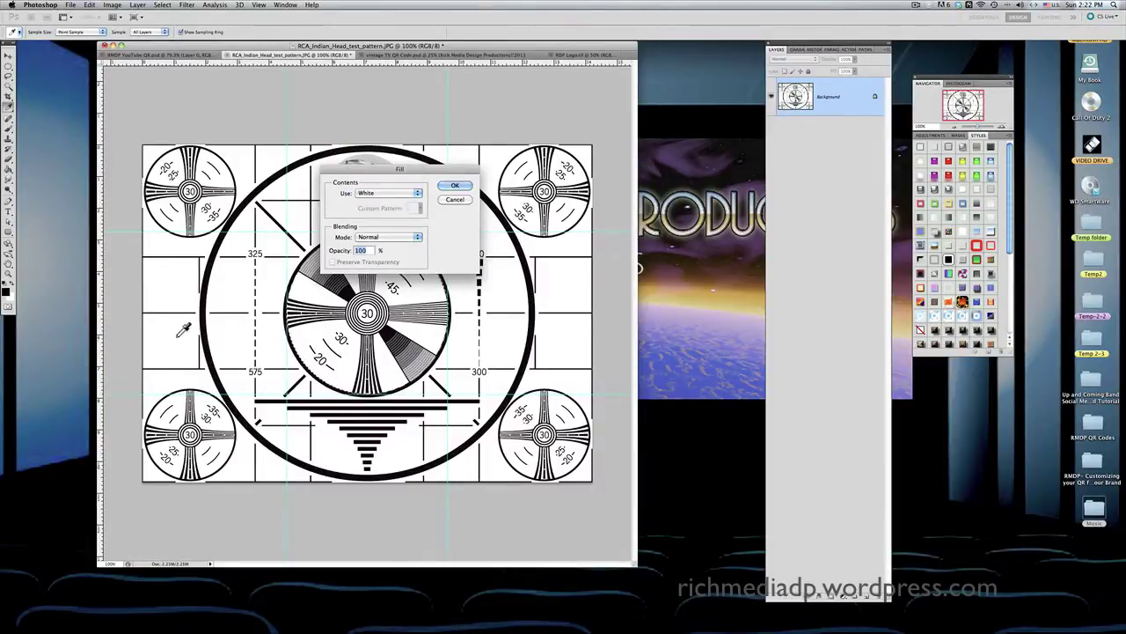
left_click(464, 187)
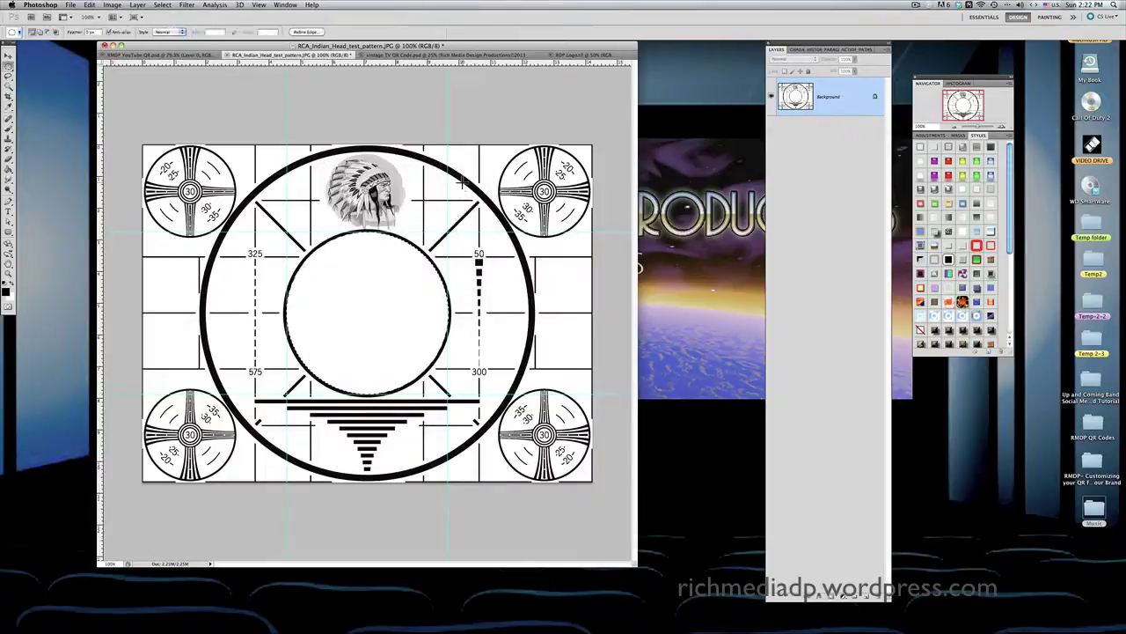
- Copy the QR code from the RMDP YouTube QR document
left_click(157, 55)
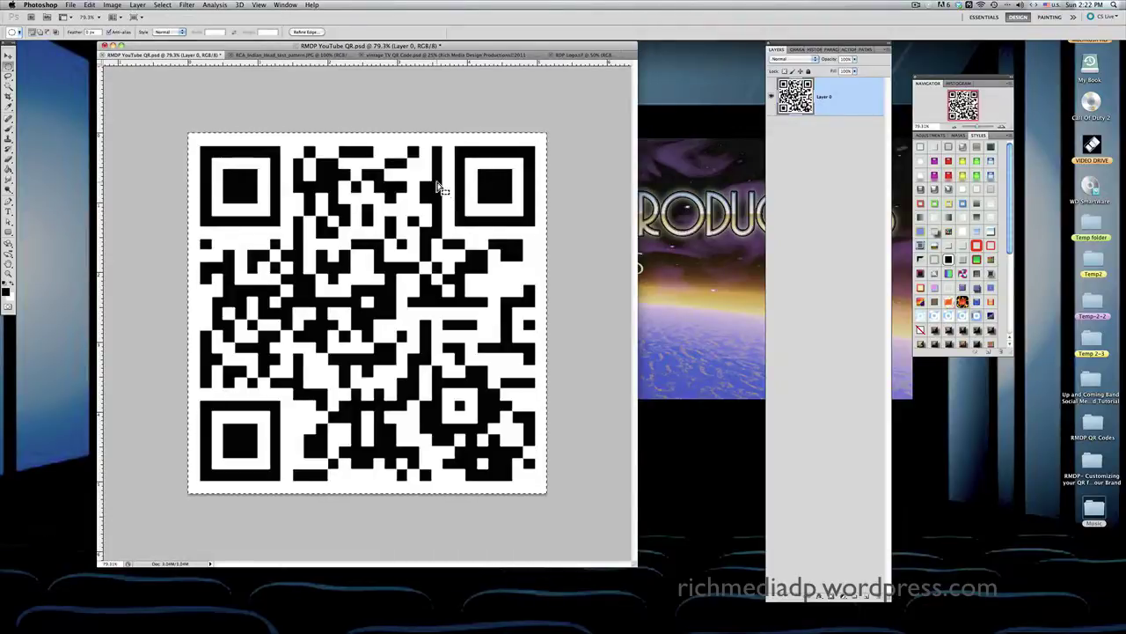
key("super")
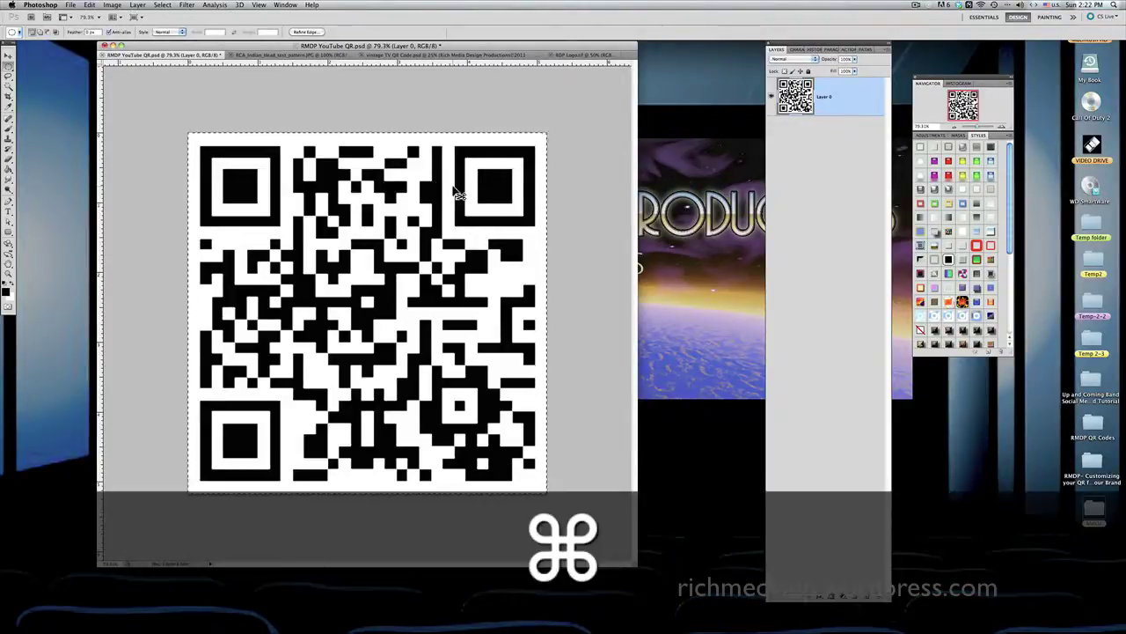
key("super+c")
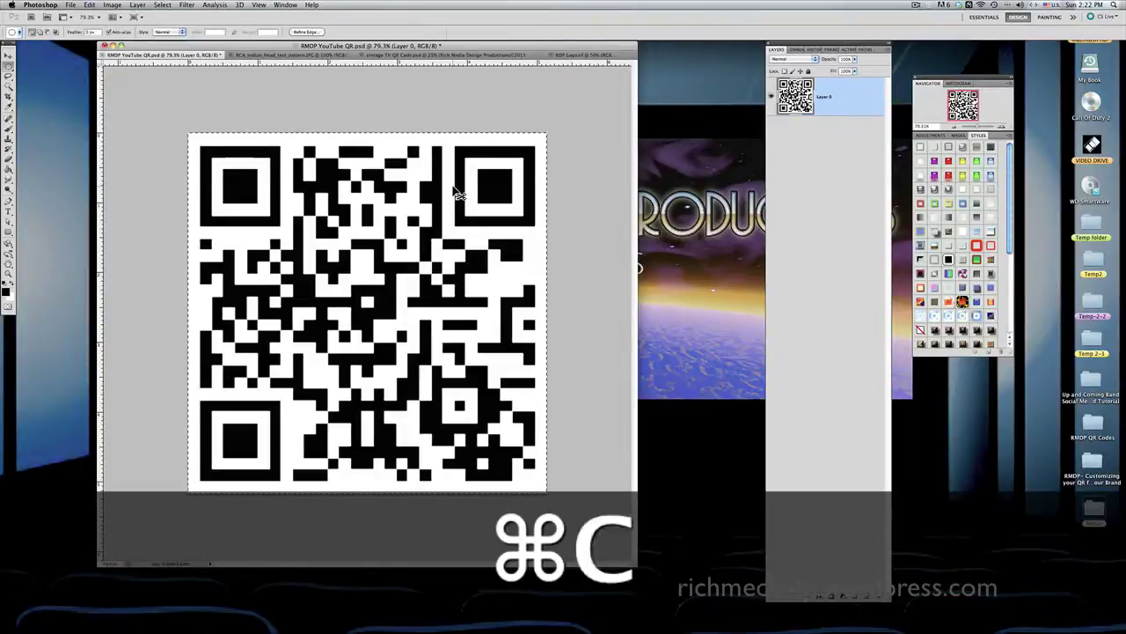
- Paste the QR code into the test pattern's white circle with Paste Special > Paste Into
left_click(264, 55)
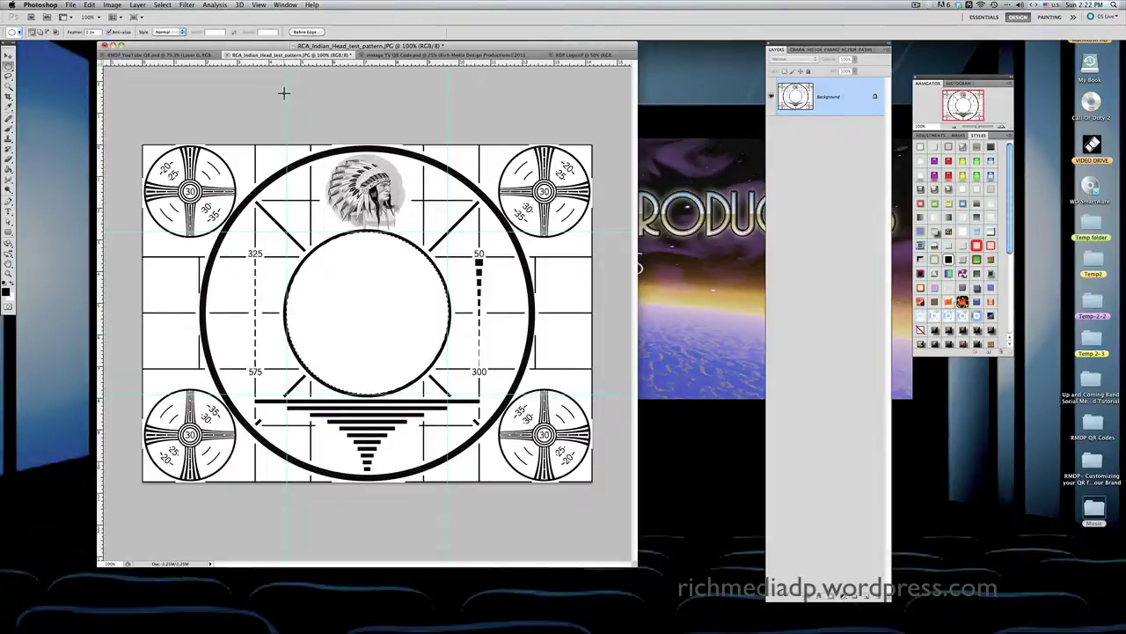
left_click(90, 6)
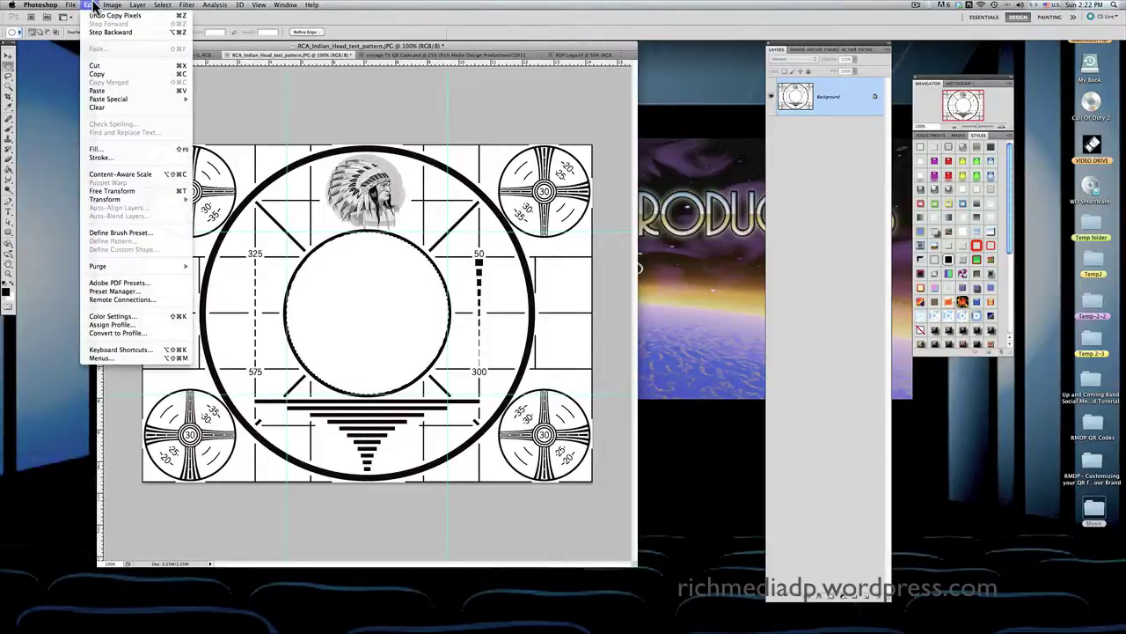
mouse_move(121, 198)
mouse_move(110, 102)
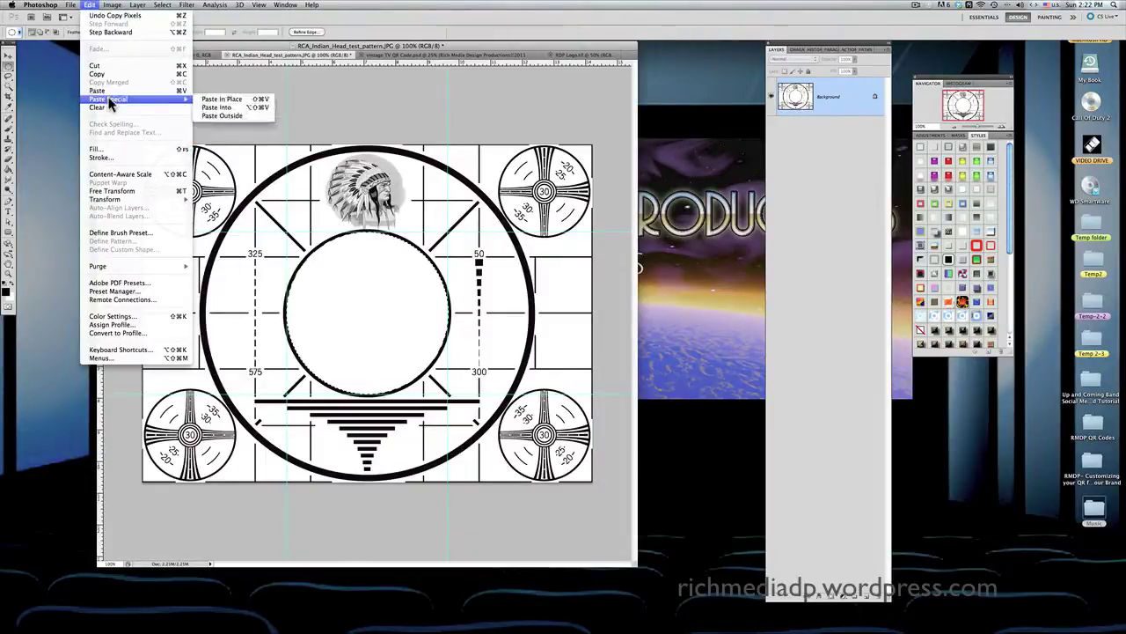
left_click(244, 106)
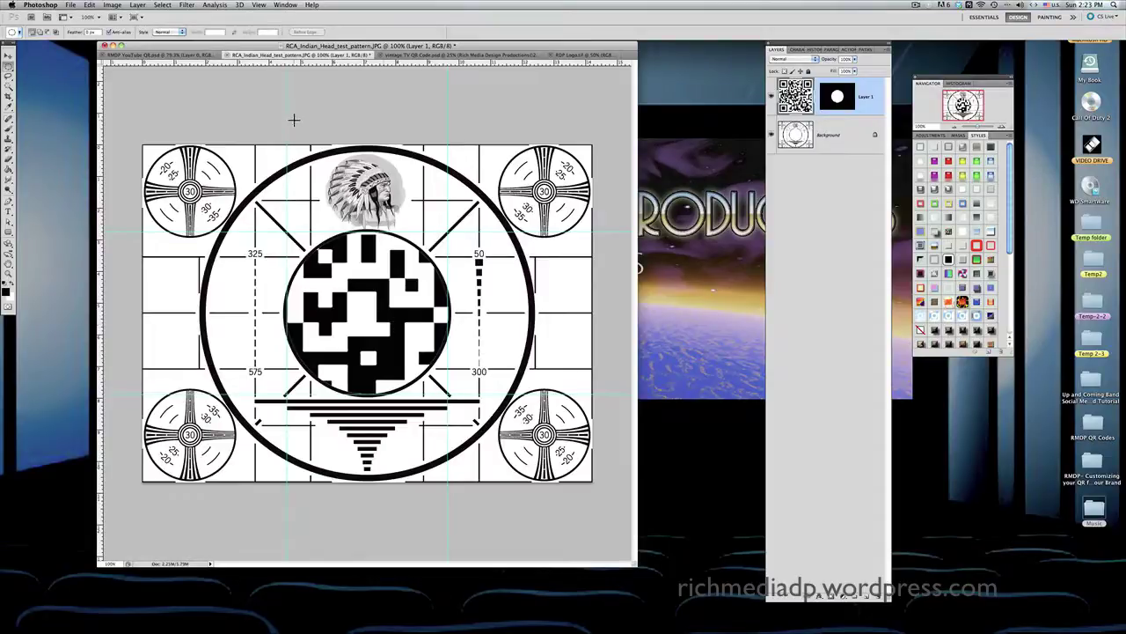
- Scale the QR layer proportionally with Edit > Transform > Scale to fit inside the centre circle
left_click(109, 6)
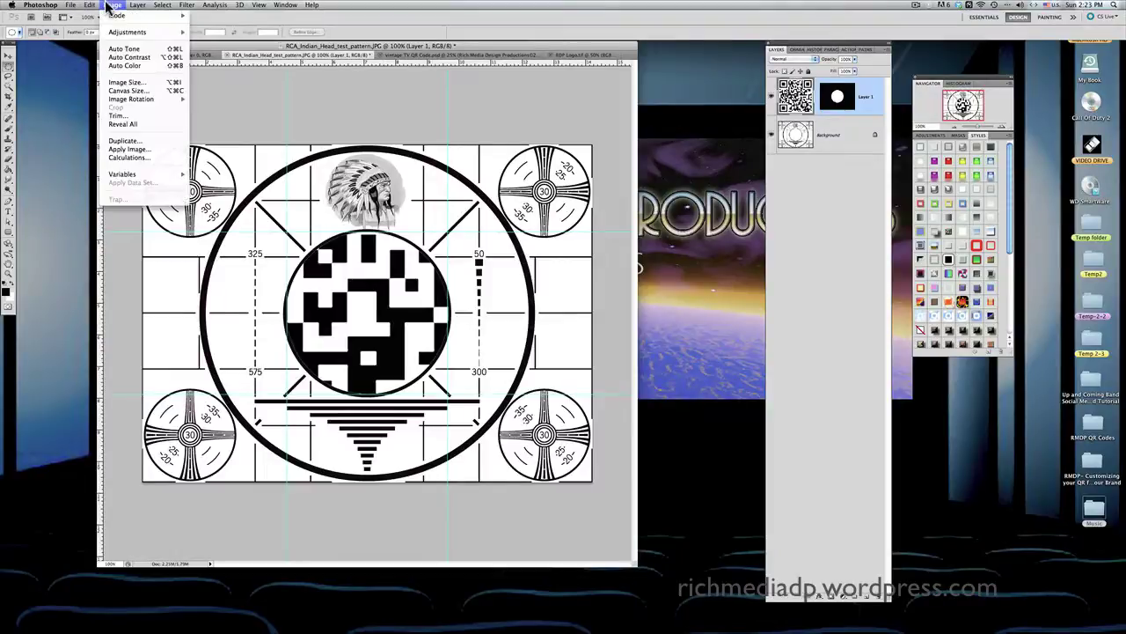
mouse_move(89, 5)
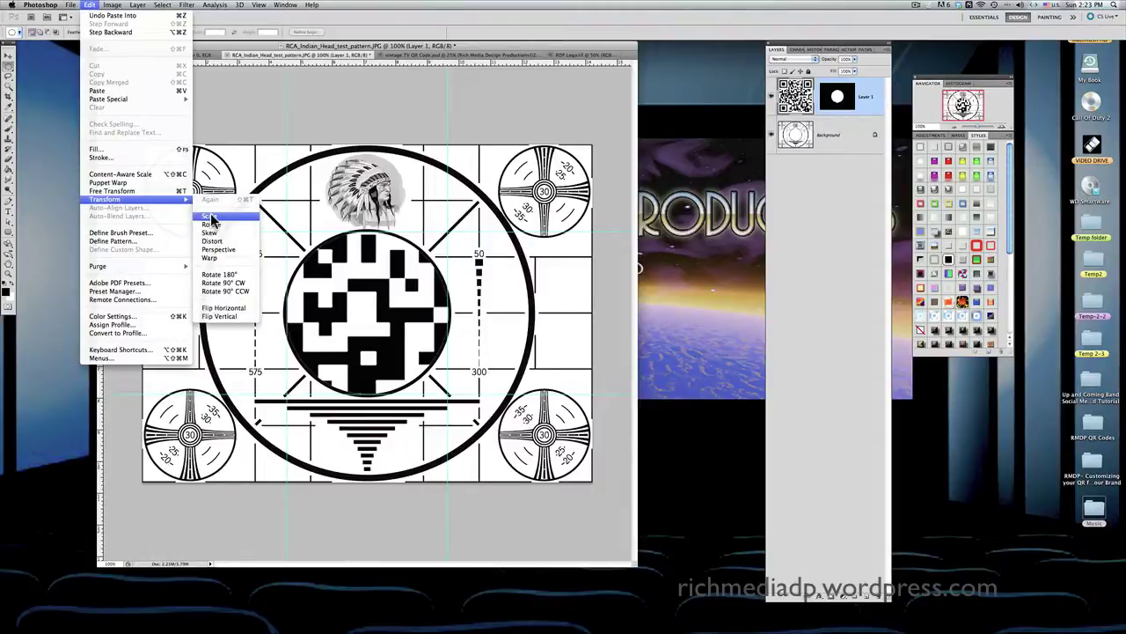
left_click(211, 217)
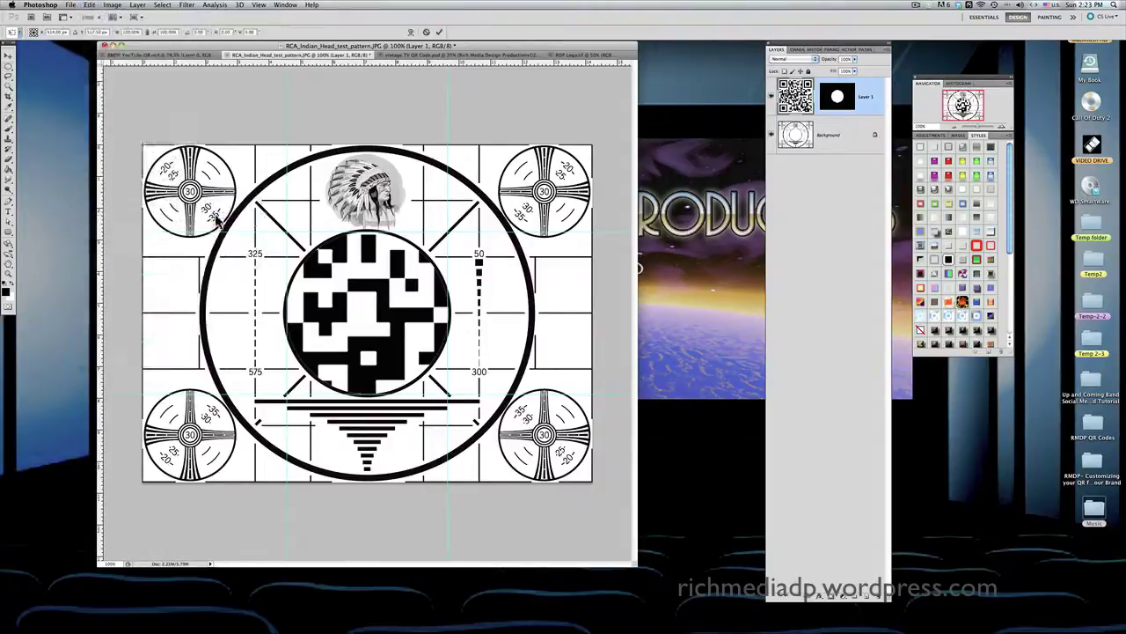
left_click_drag(811, 42, 685, 45)
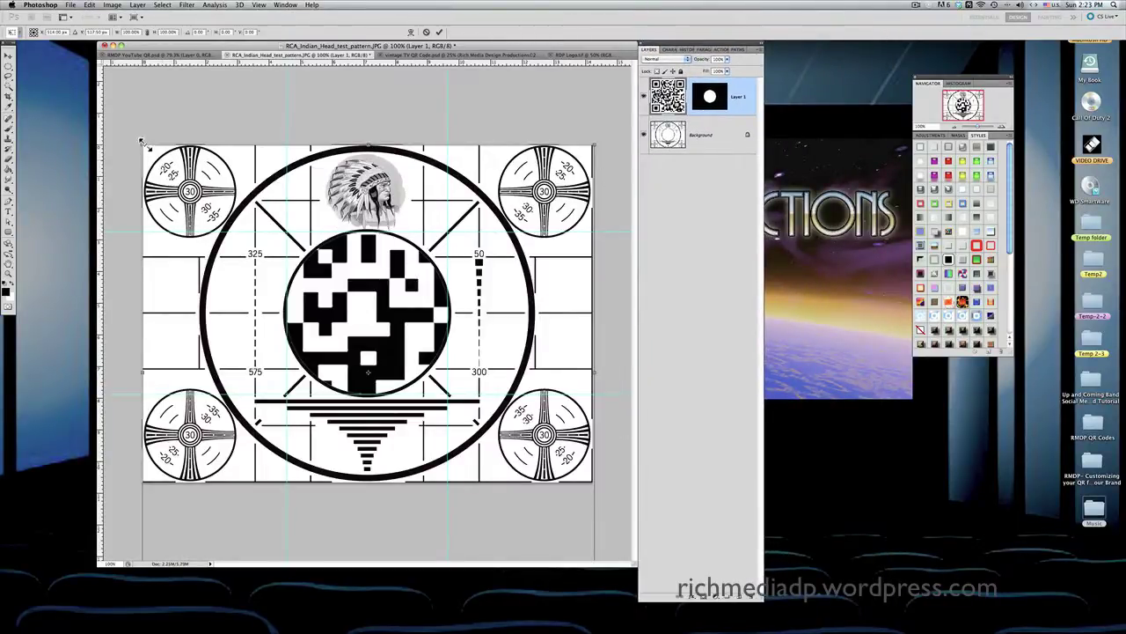
key("shift")
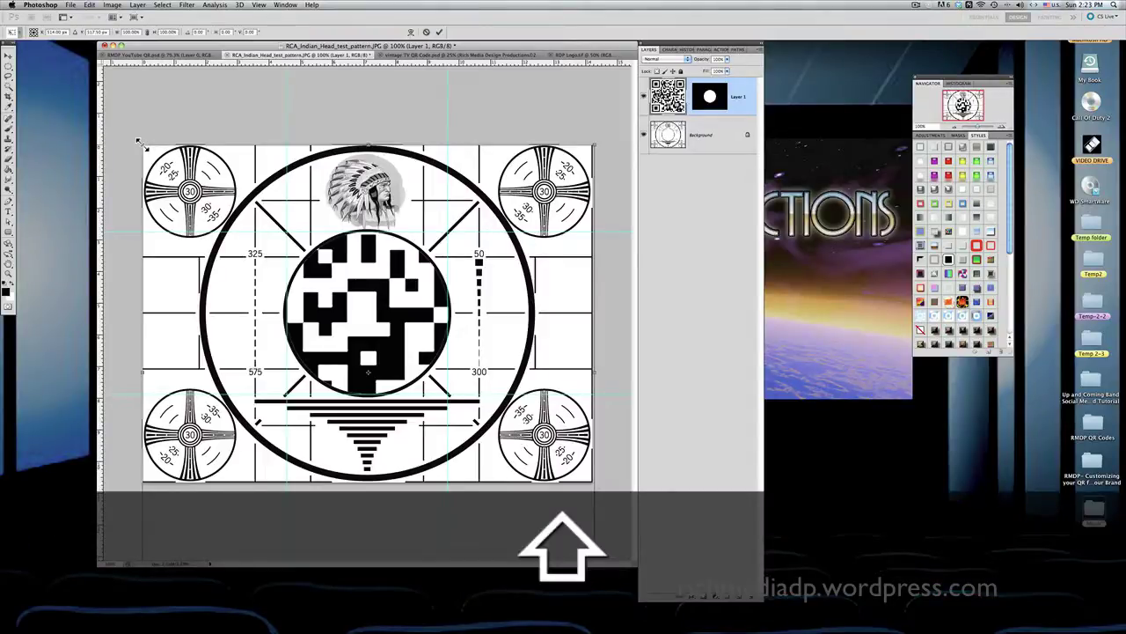
left_click_drag(138, 141, 336, 244)
left_click_drag(291, 296, 356, 278)
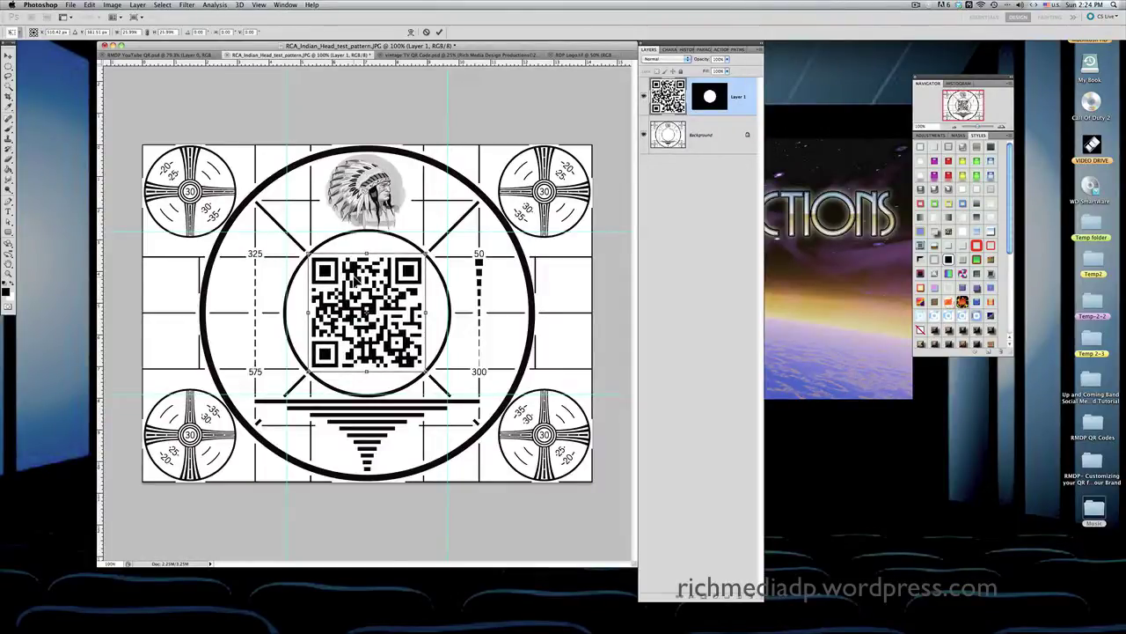
key("Return")
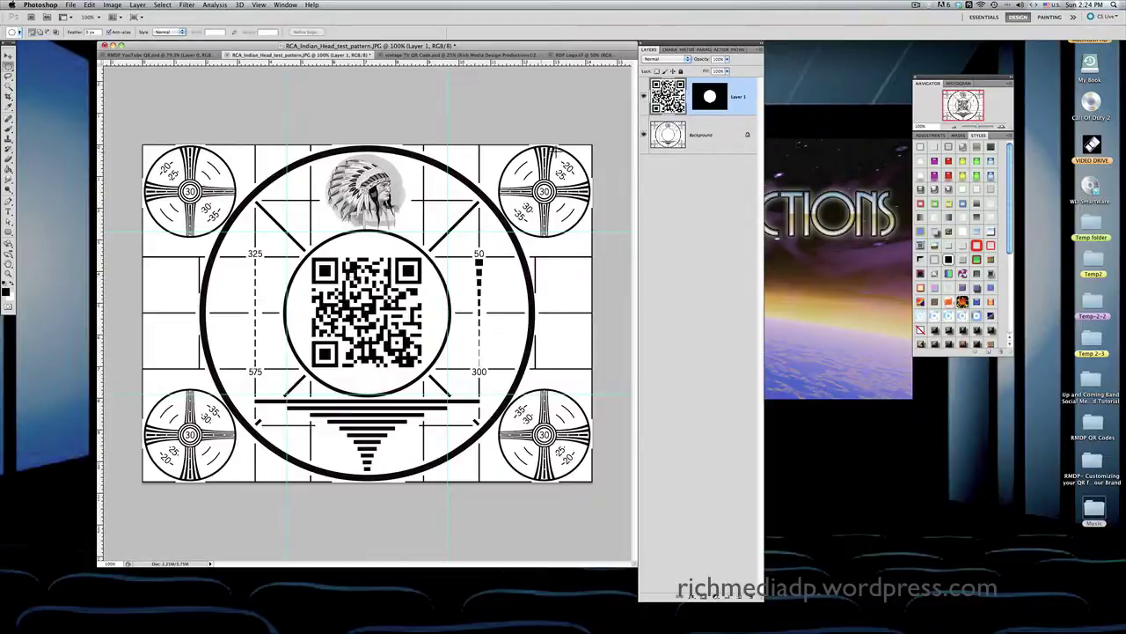
- Flatten the image from the Layers panel menu, merging the QR code into the Background
left_click(758, 51)
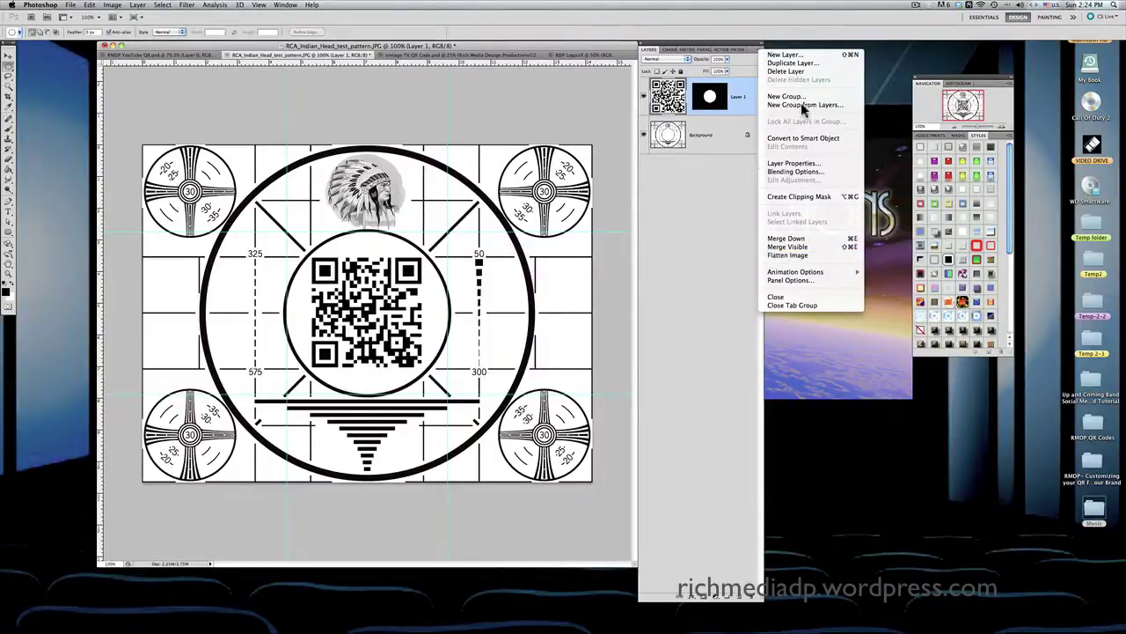
left_click(758, 49)
left_click(758, 49)
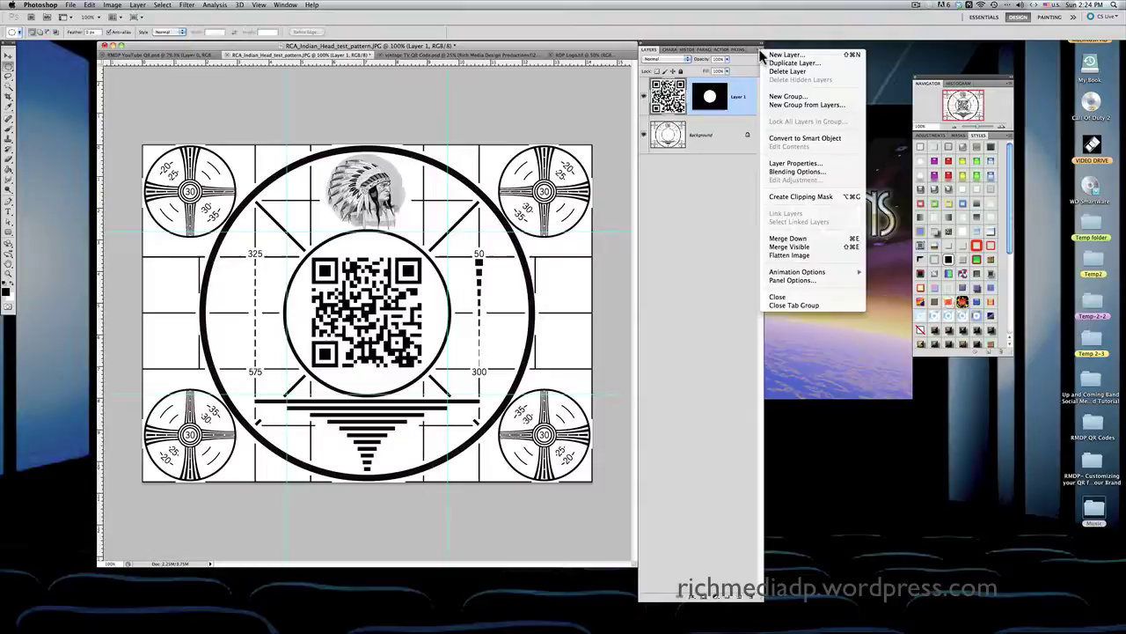
left_click(807, 258)
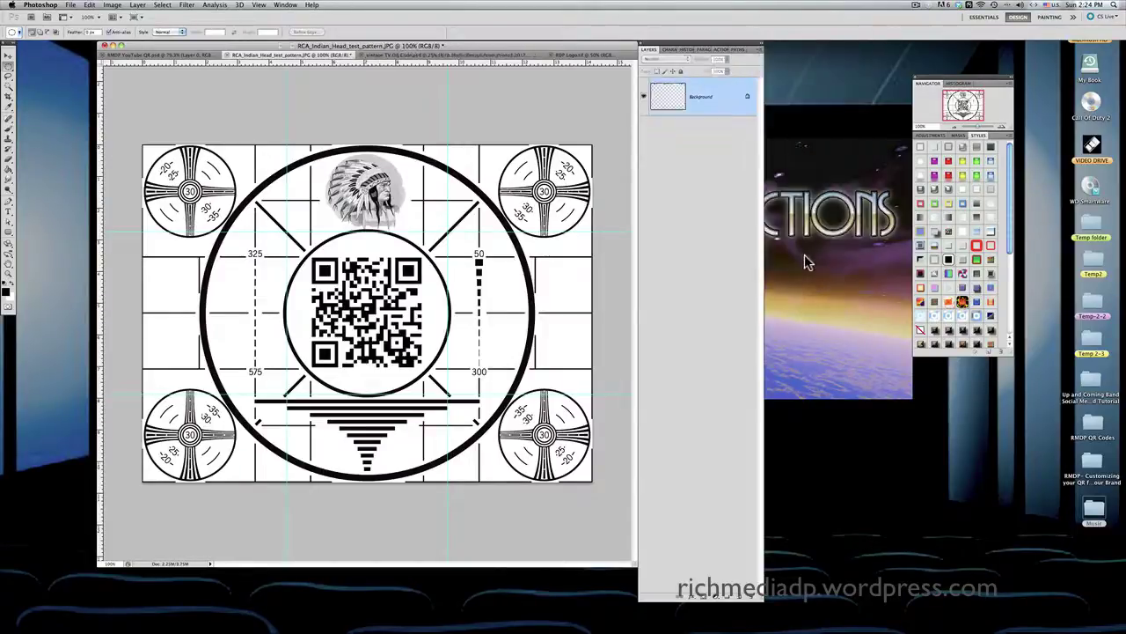
- Select and copy the entire test pattern, then bring the vintage TV QR Code.psd document forward
left_click(173, 8)
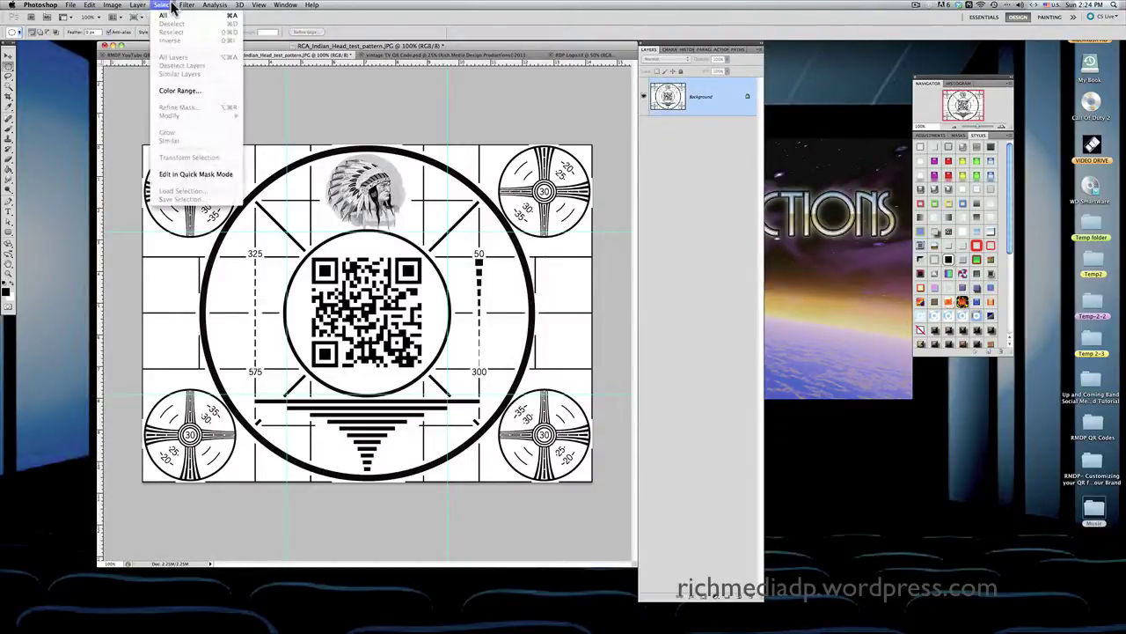
left_click(173, 18)
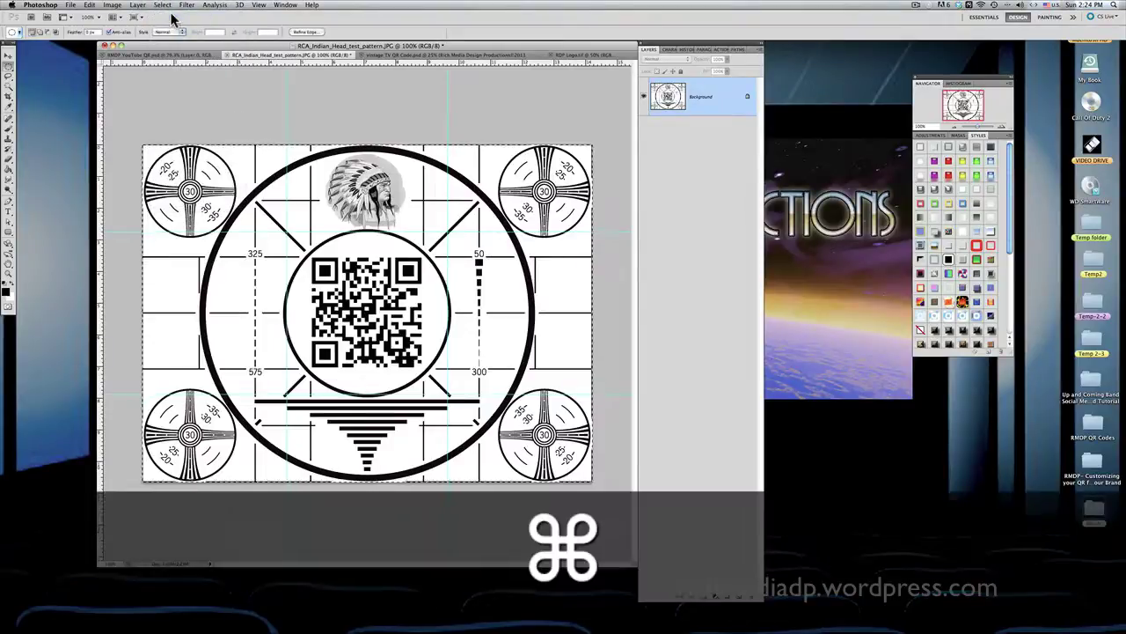
key("super+c")
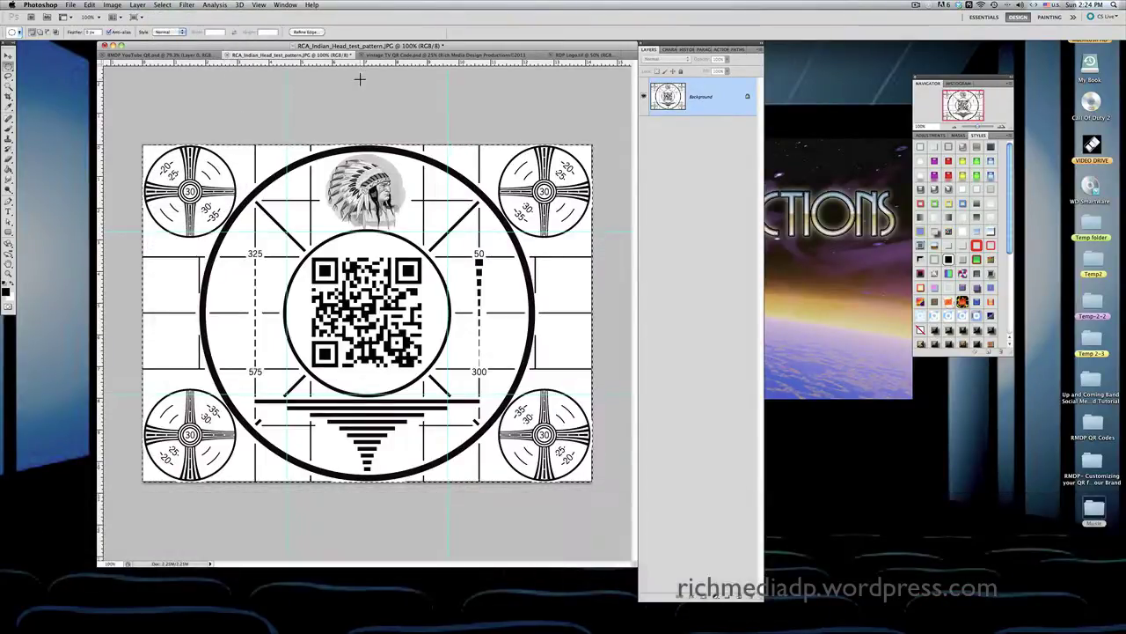
left_click(410, 56)
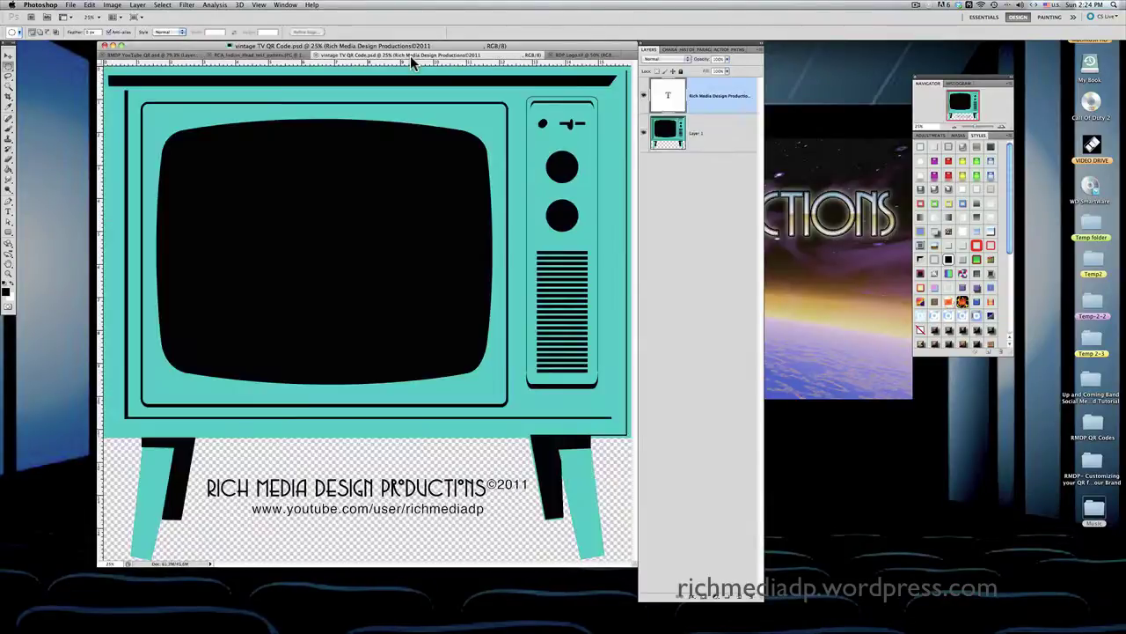
- With the Paint Bucket on Layer 1, fill the TV's black screen white
left_click(10, 172)
left_click(9, 173)
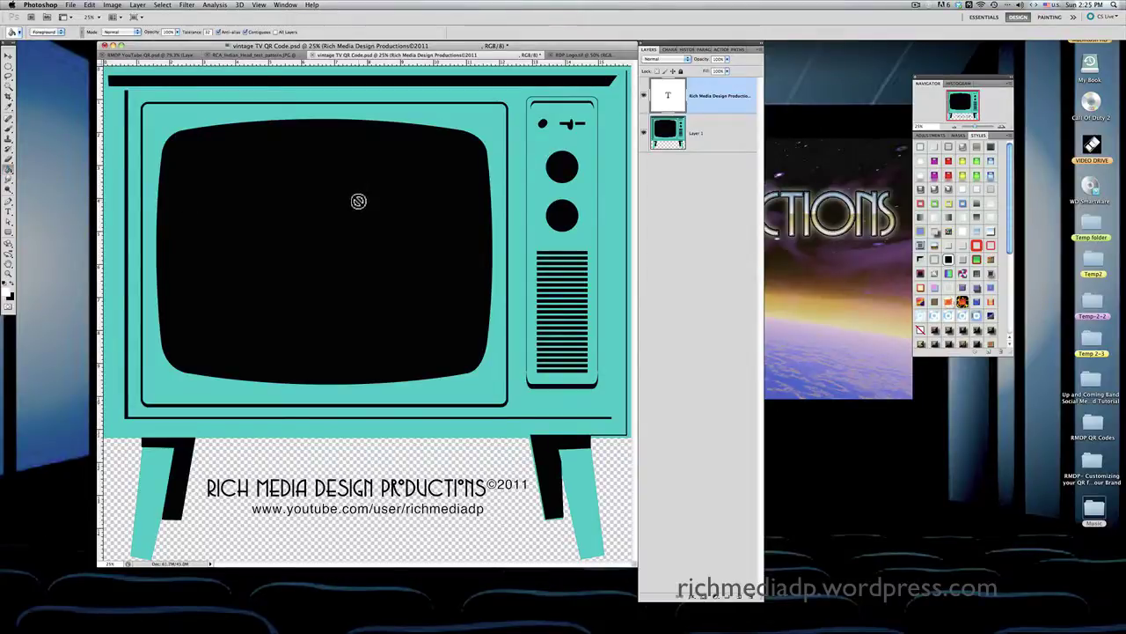
left_click(713, 132)
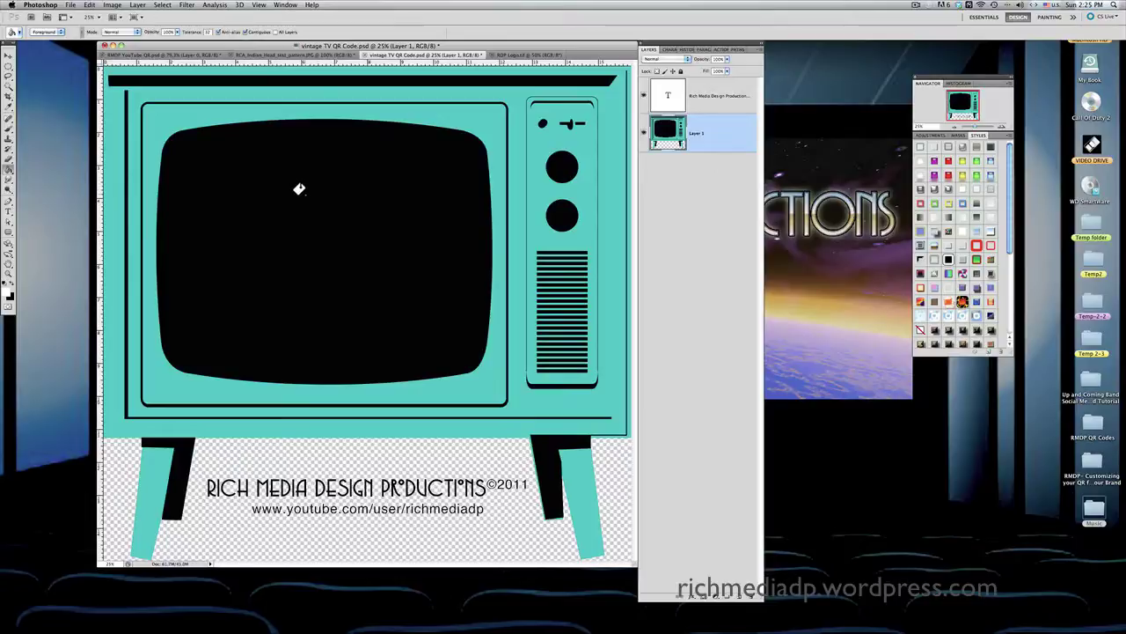
left_click(299, 189)
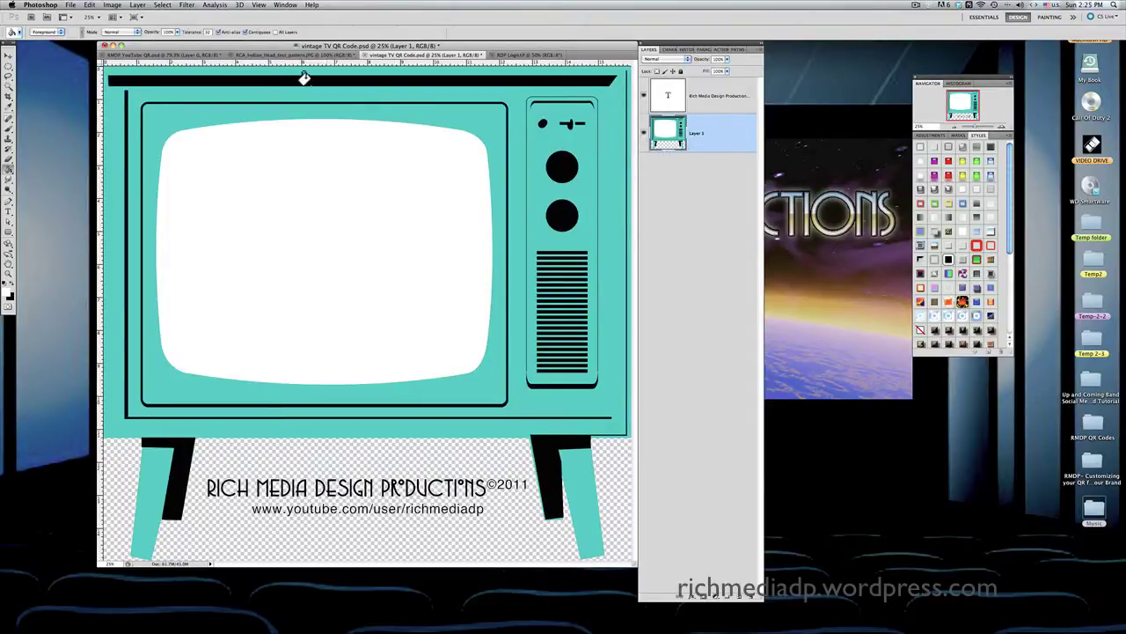
- Select the TV's white screen area with the Magic Wand
left_click(159, 5)
left_click(160, 6)
left_click(10, 86)
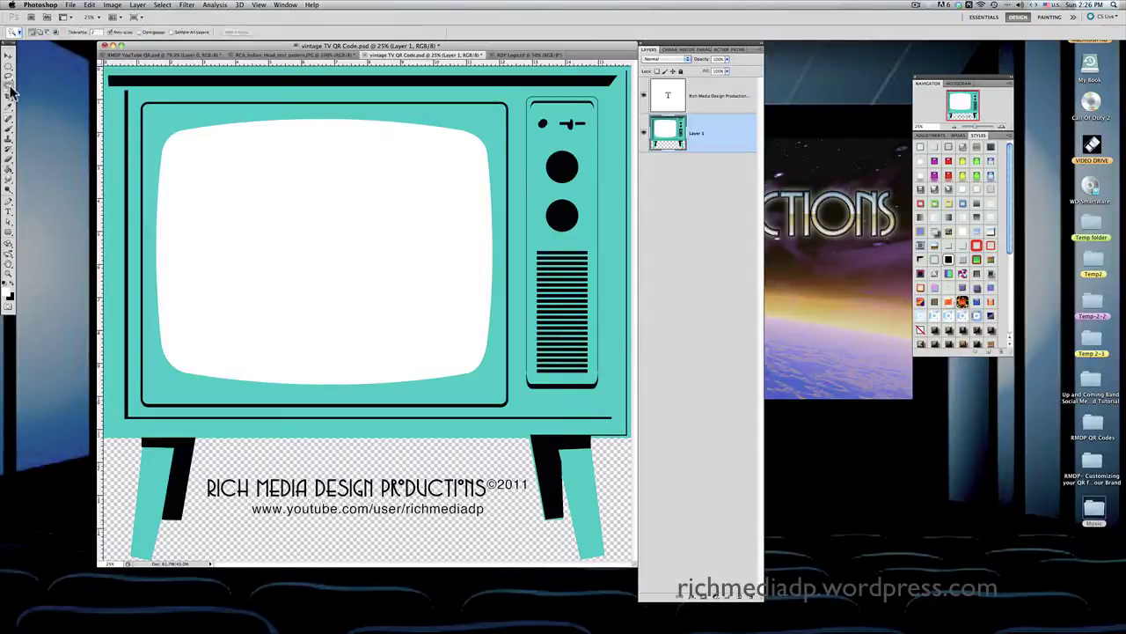
left_click(245, 189)
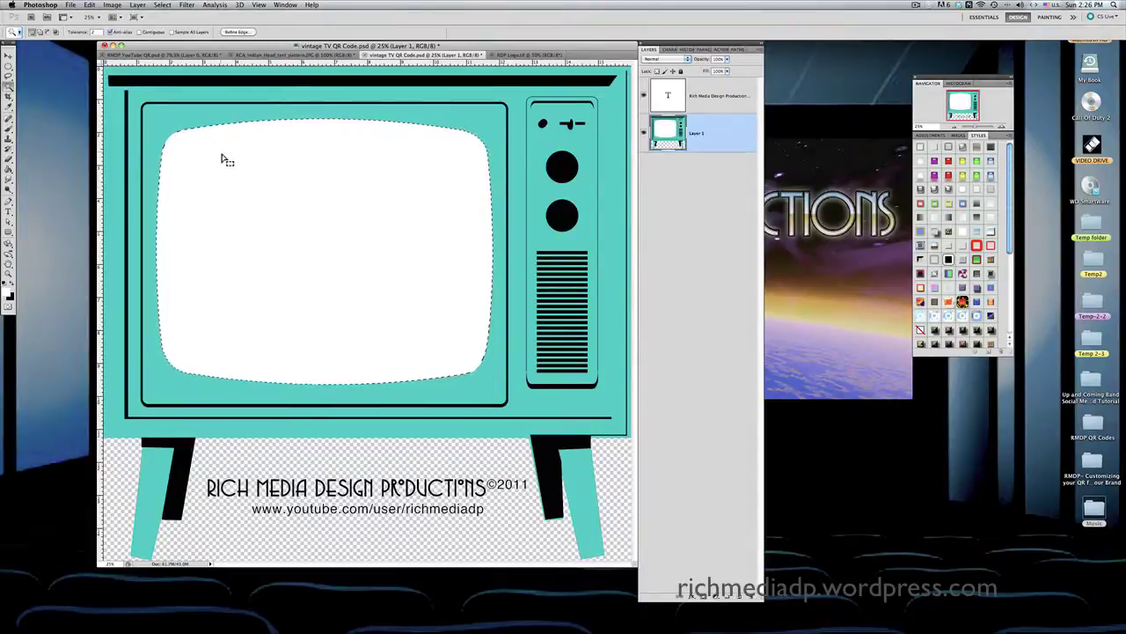
- Copy the whole RCA test pattern again and return to the vintage TV document
left_click(312, 55)
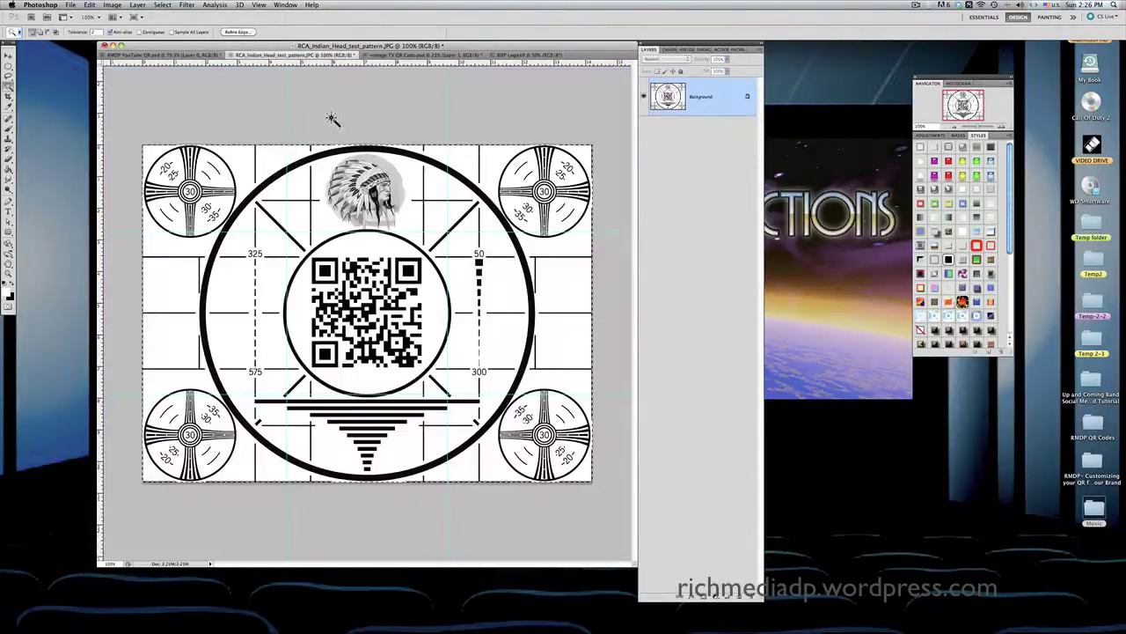
key("super")
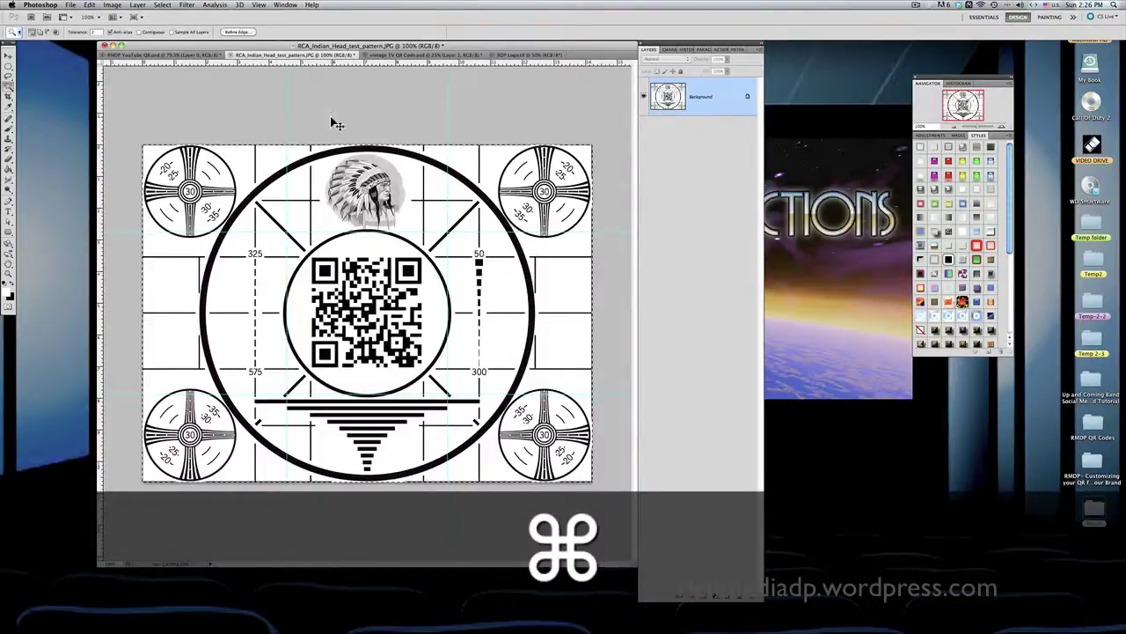
key("super+c")
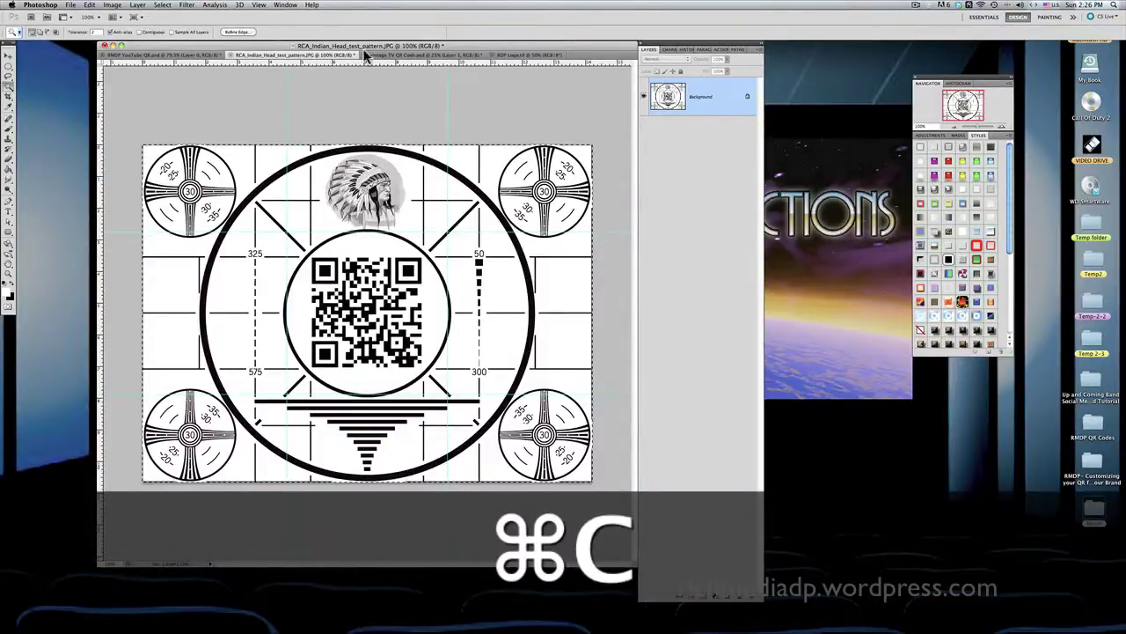
left_click(391, 55)
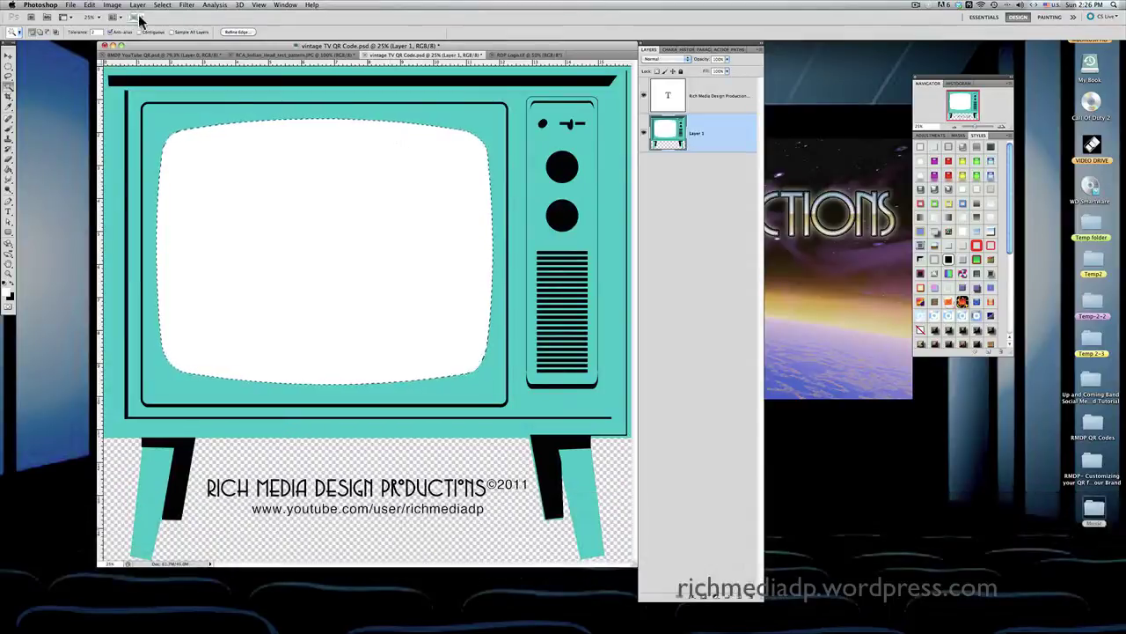
- Use Edit > Paste Special > Paste Into to place the test pattern inside the screen as masked Layer 2
left_click(90, 5)
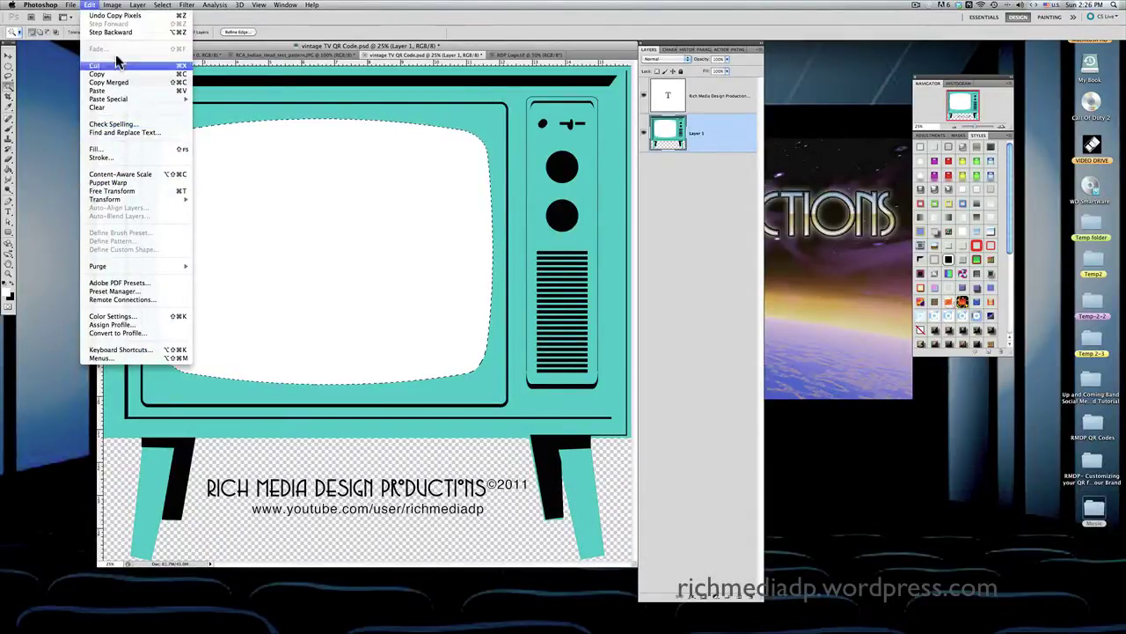
mouse_move(112, 5)
mouse_move(71, 6)
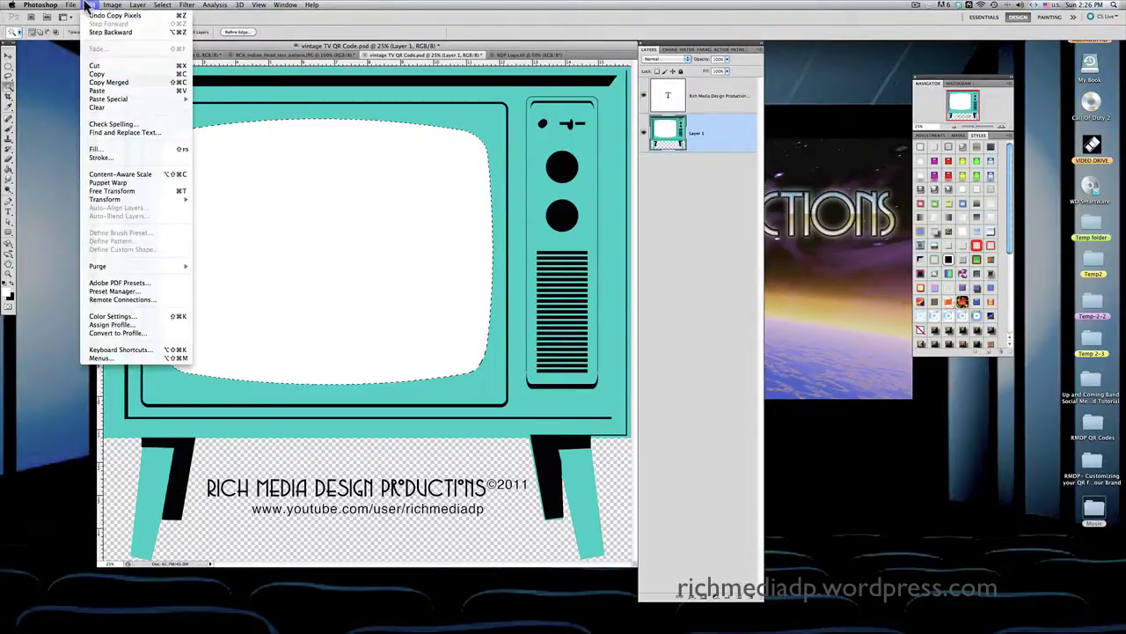
mouse_move(107, 100)
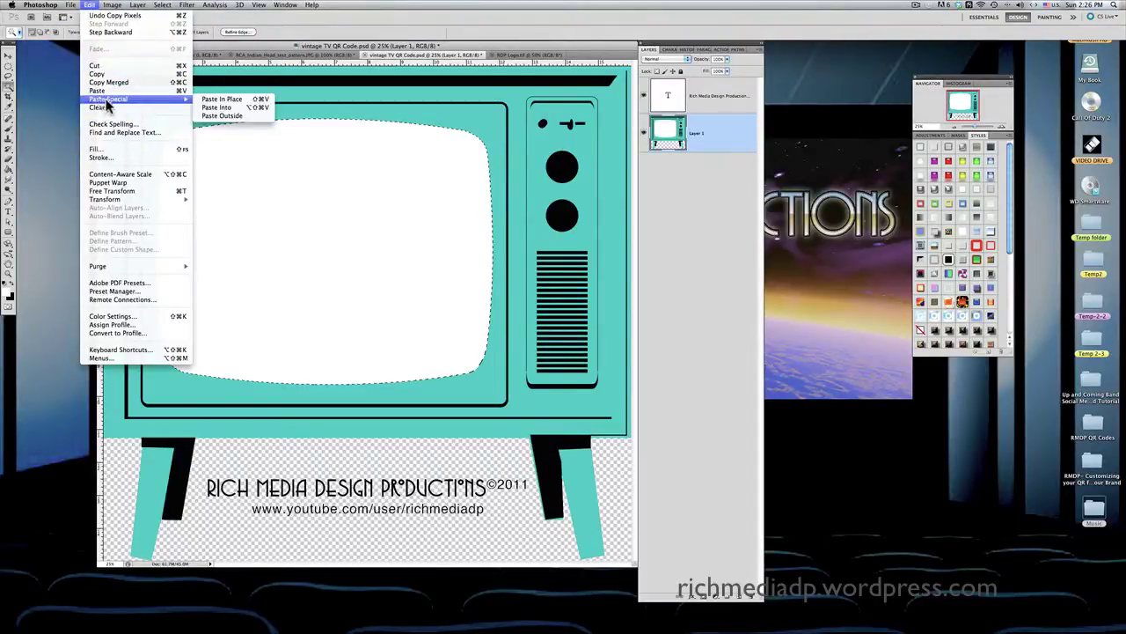
left_click(244, 108)
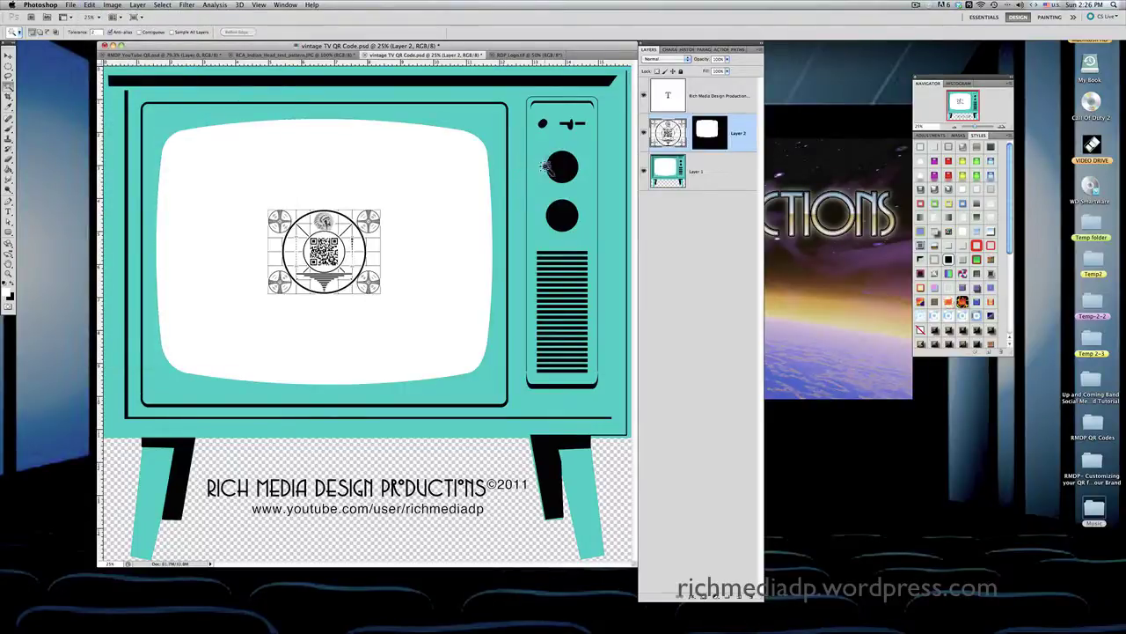
left_click(92, 5)
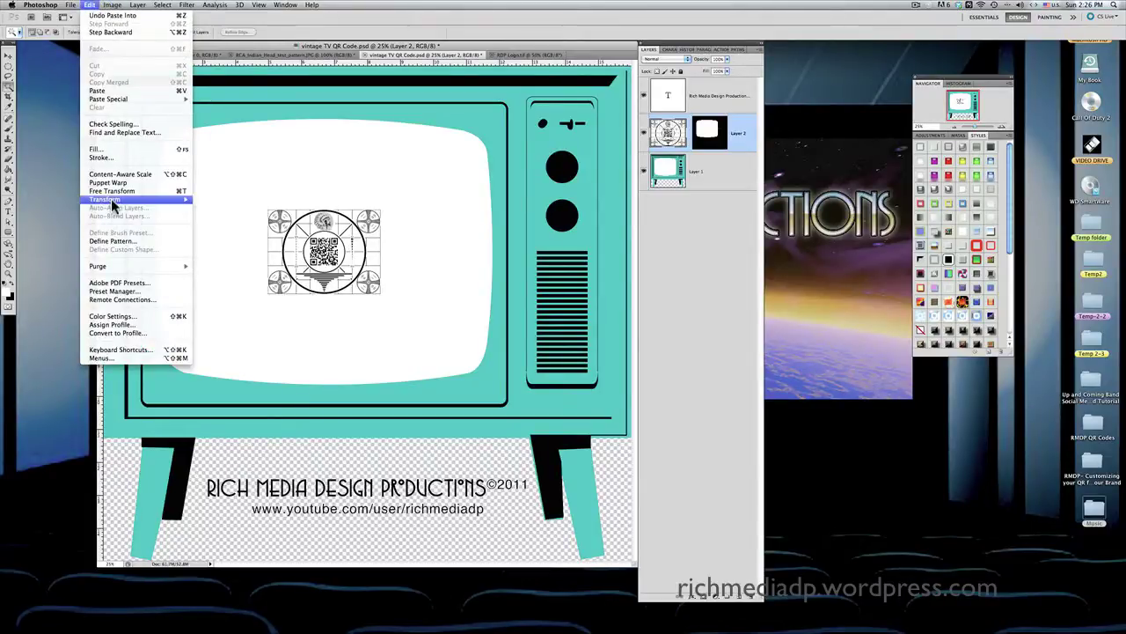
- Scale Layer 2's test pattern proportionally until it covers the rounded TV screen, then commit
mouse_move(111, 198)
left_click(216, 218)
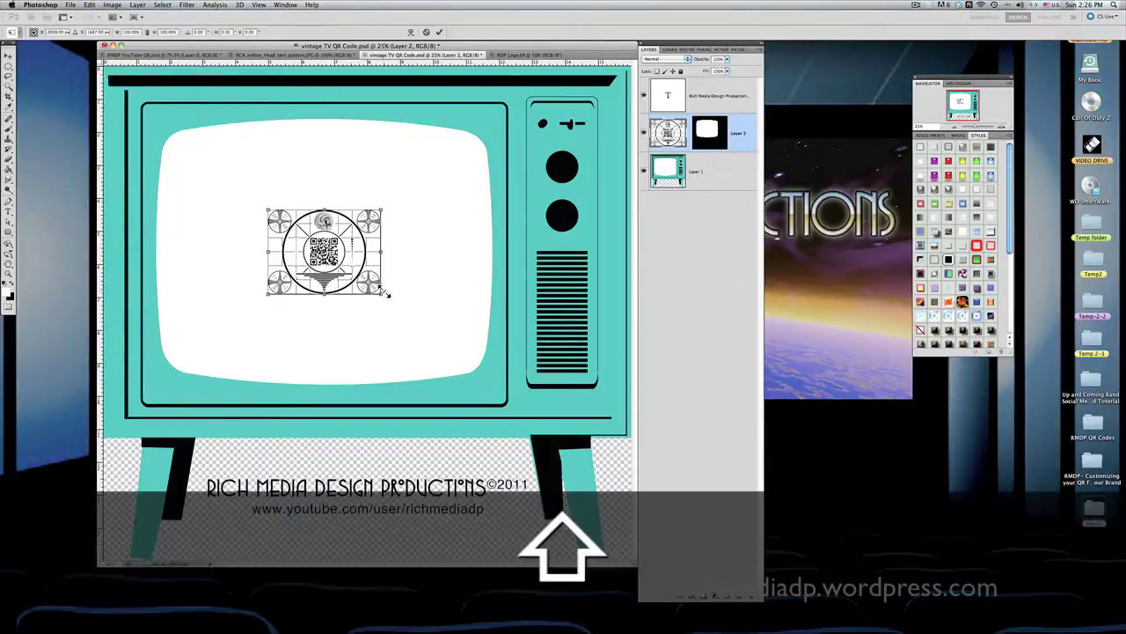
left_click_drag(381, 293, 489, 369)
left_click_drag(265, 208, 173, 113)
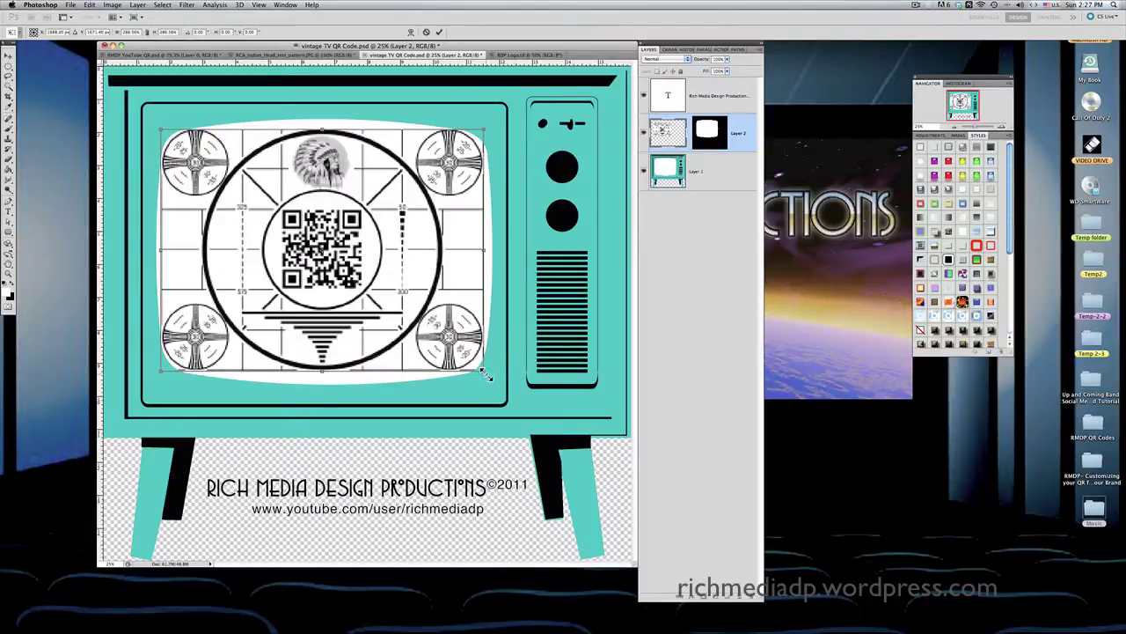
left_click_drag(483, 370, 490, 376)
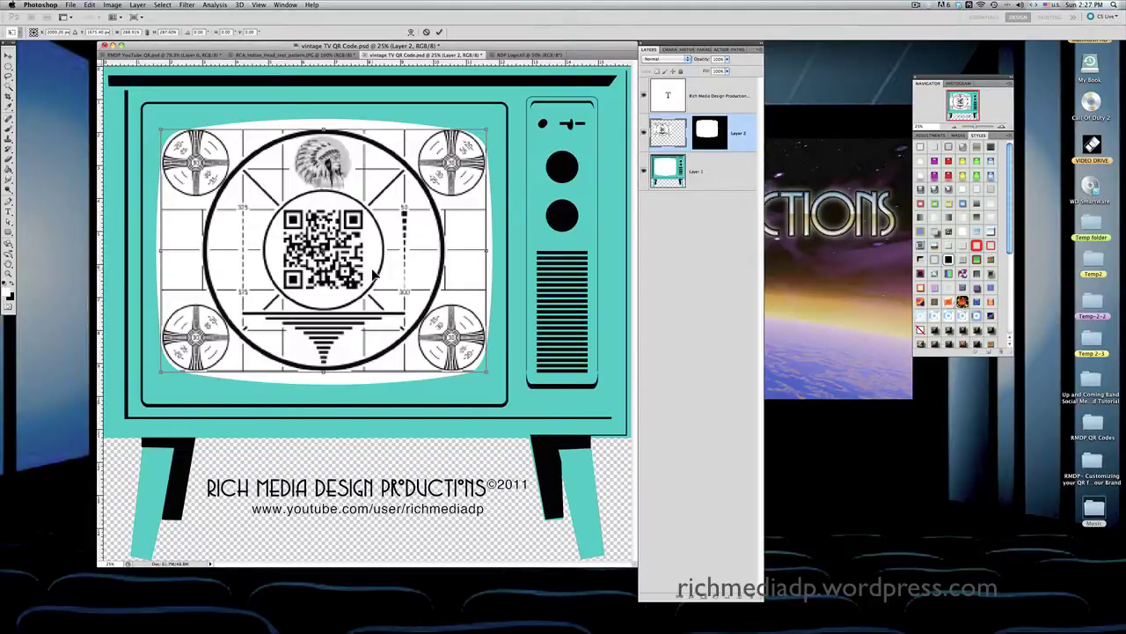
key("Return")
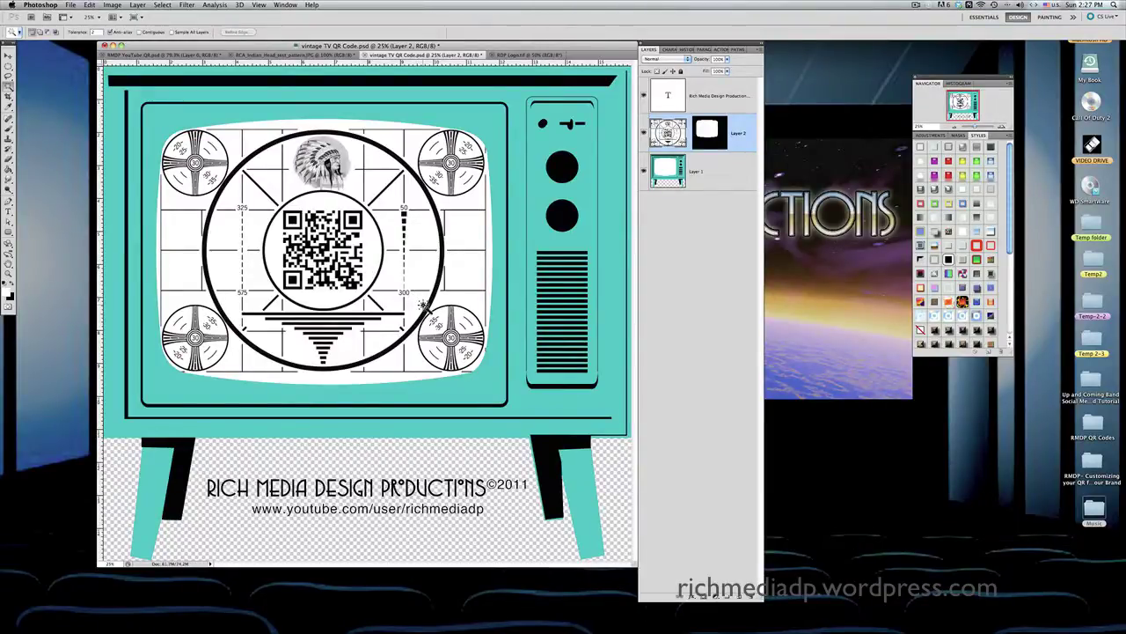
- Open the Layers panel flyout menu to reach Flatten Image
left_click(762, 53)
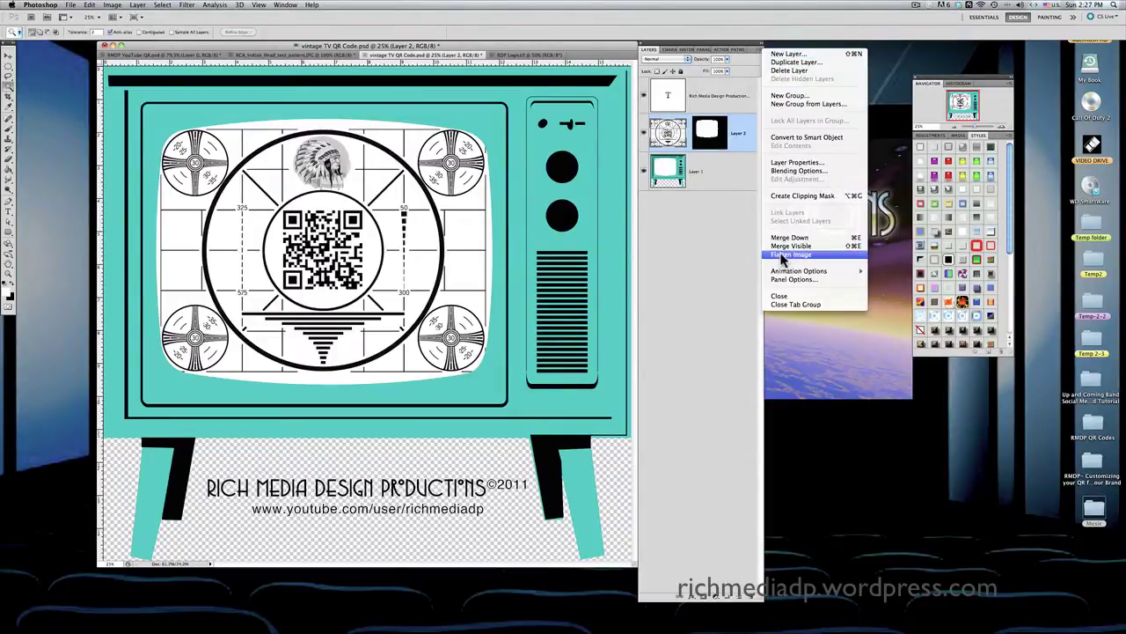